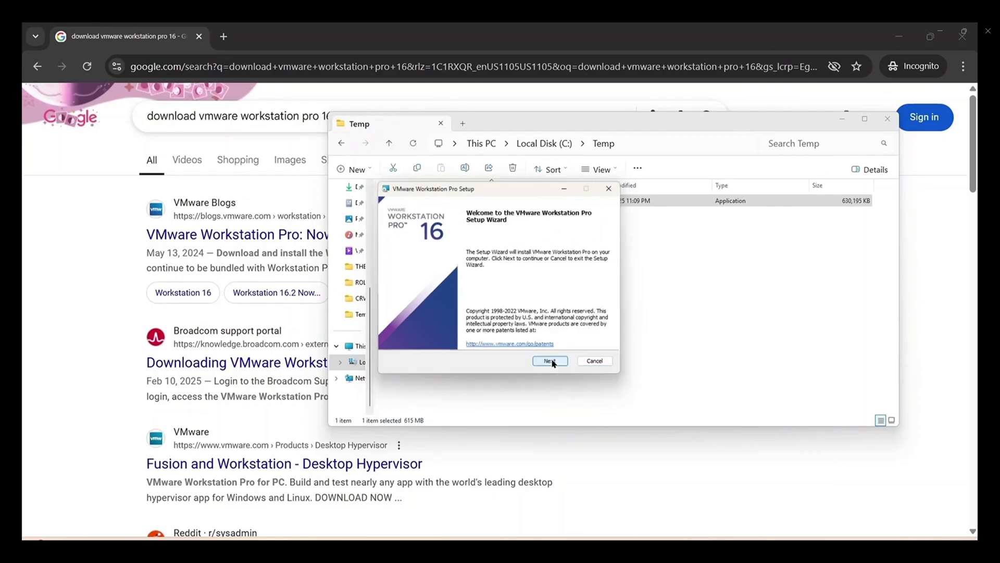
Step: Accept the VMware Workstation Pro license agreement and continue past compatible setup without automatic Windows Hypervisor Platform installation
{"action": "left_click", "coordinate": [552, 362]}
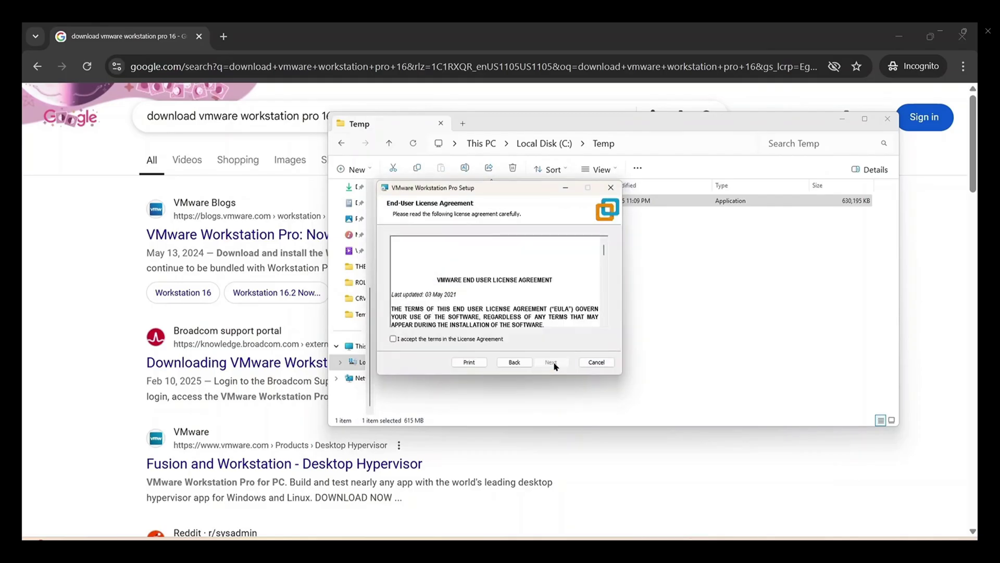
{"action": "left_click", "coordinate": [394, 339]}
{"action": "left_click", "coordinate": [548, 362]}
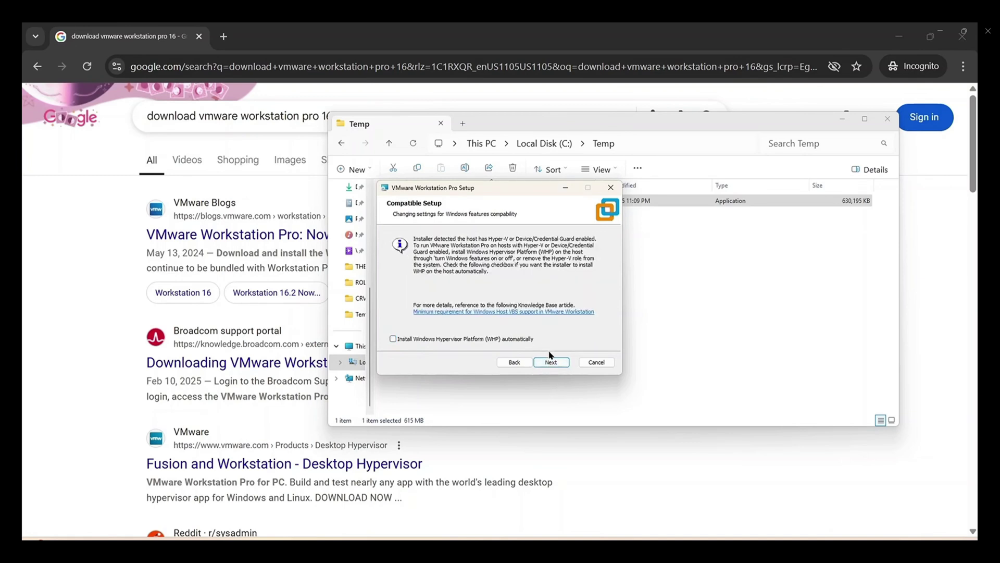
{"action": "left_click", "coordinate": [552, 363]}
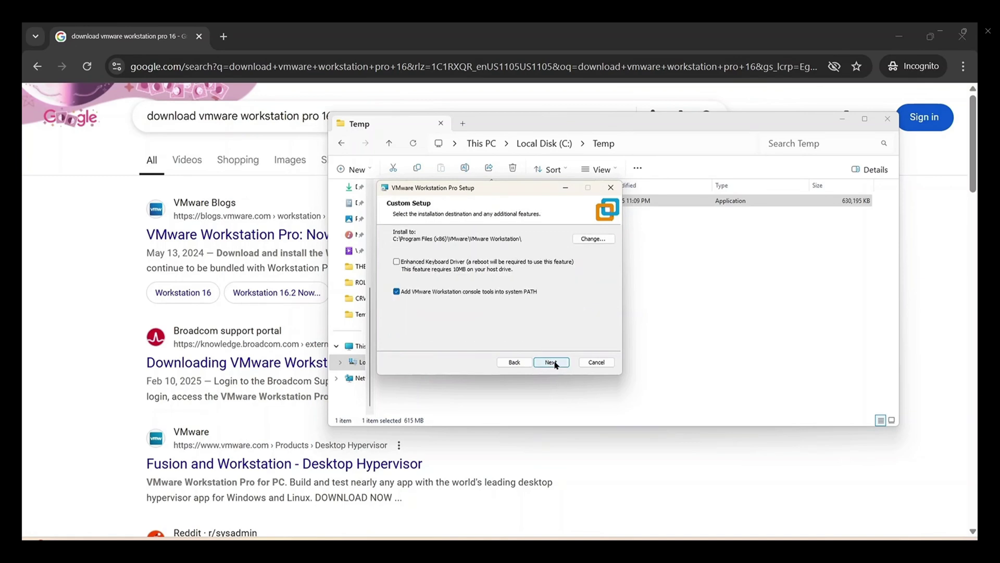
Step: Install VMware Workstation Pro with the default location, user experience and shortcut settings, and finish setup without entering a license key
{"action": "left_click", "coordinate": [553, 363]}
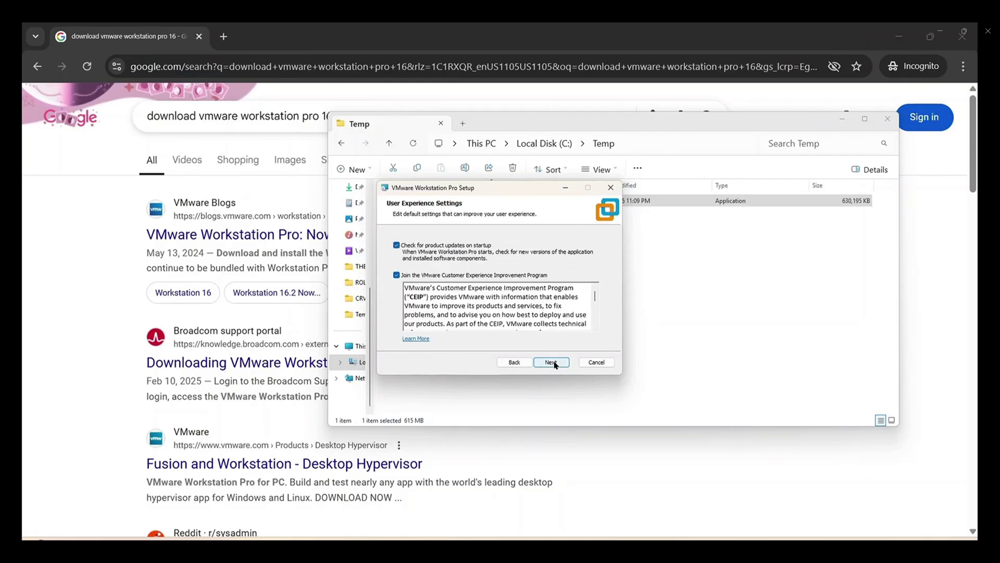
{"action": "left_click", "coordinate": [555, 365]}
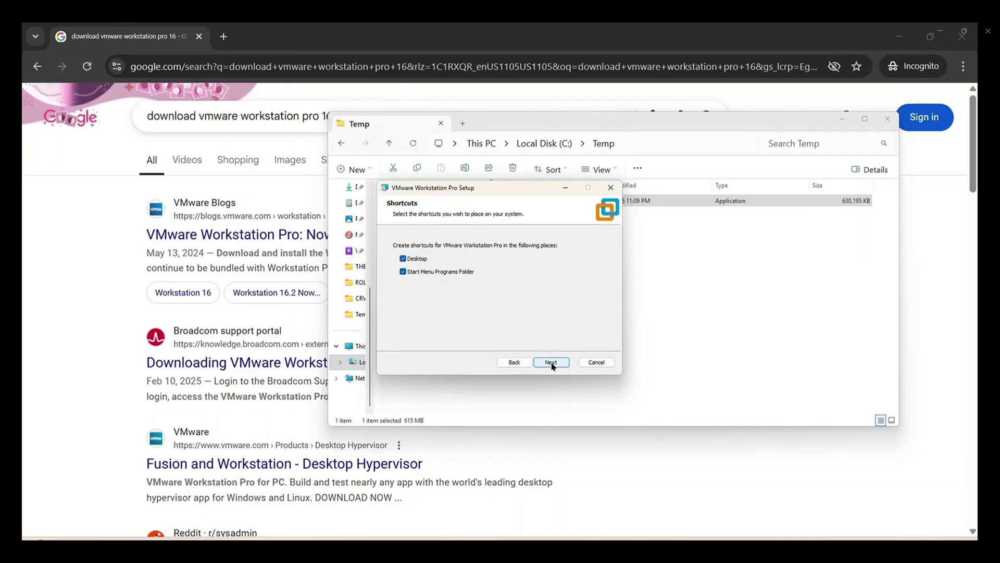
{"action": "left_click", "coordinate": [551, 362]}
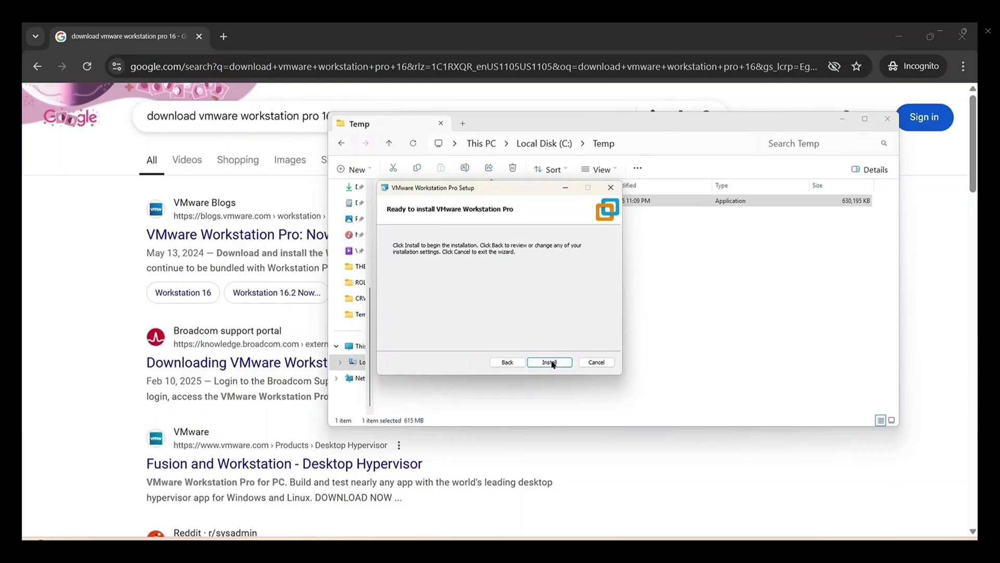
{"action": "left_click", "coordinate": [551, 363]}
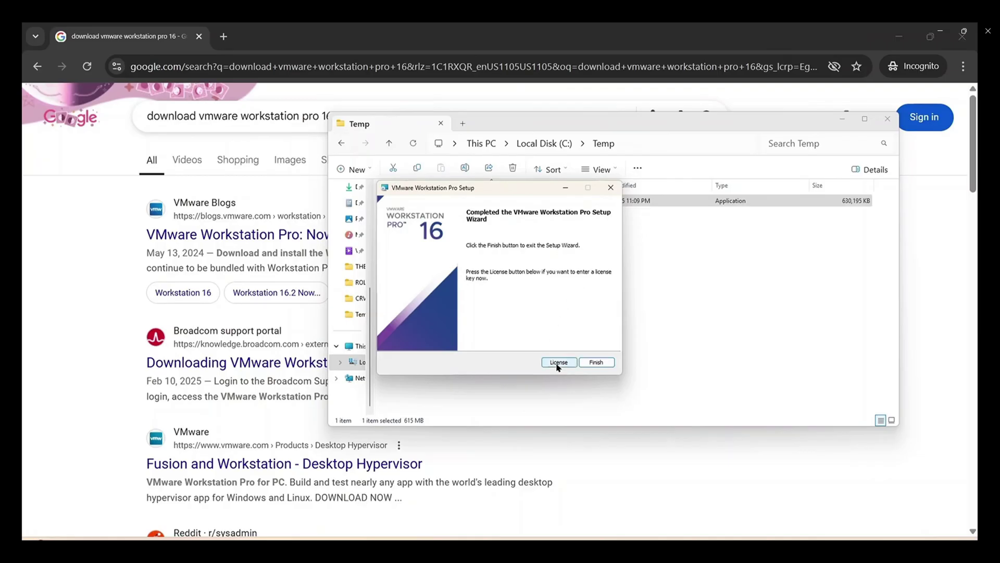
{"action": "left_click", "coordinate": [596, 362]}
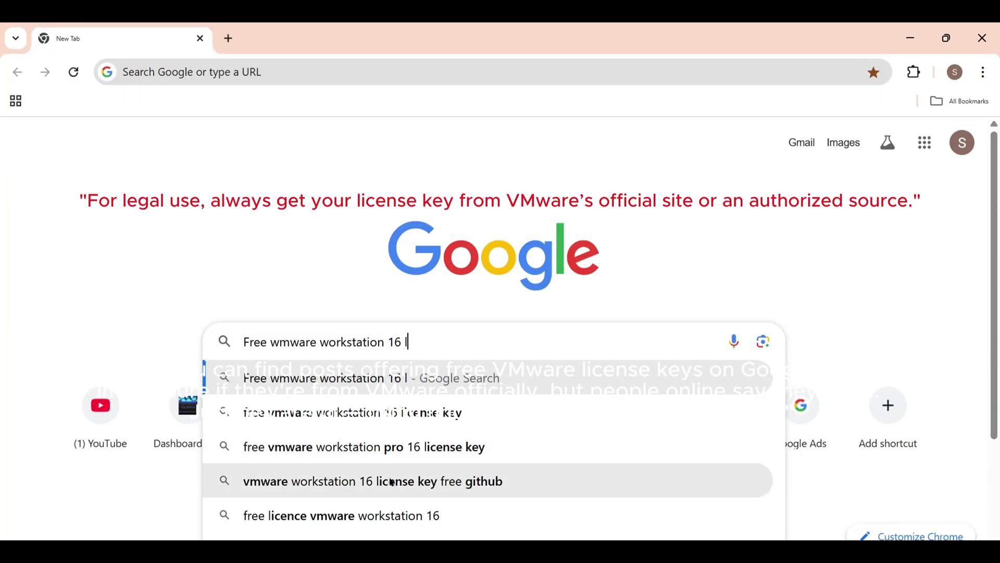
Step: Search Google for "free vmware workstation pro 16 license key" and look through the results
{"action": "left_click", "coordinate": [415, 447]}
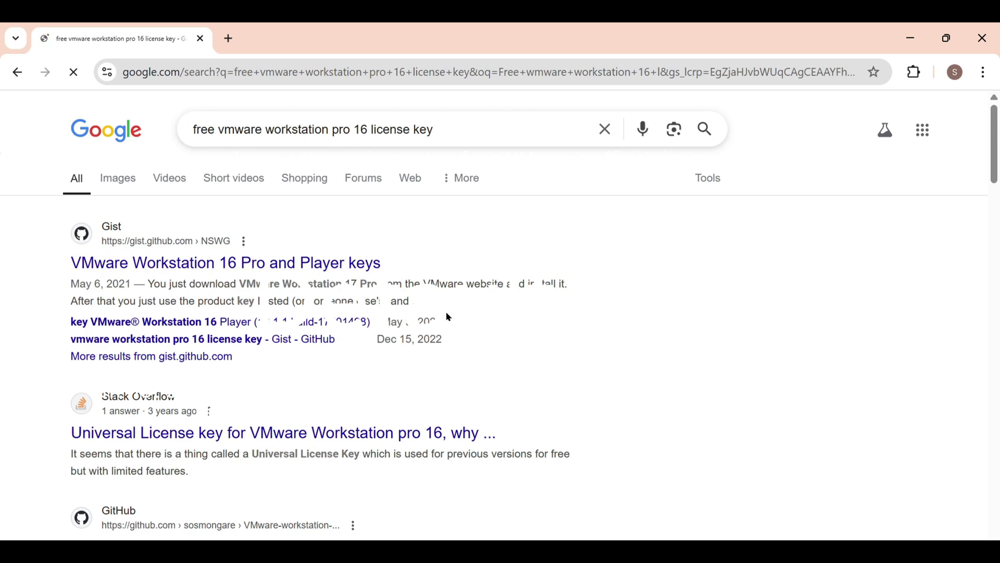
{"action": "scroll", "coordinate": [448, 319], "scroll_direction": "down", "scroll_amount": 3}
{"action": "scroll", "coordinate": [452, 322], "scroll_direction": "down", "scroll_amount": 2}
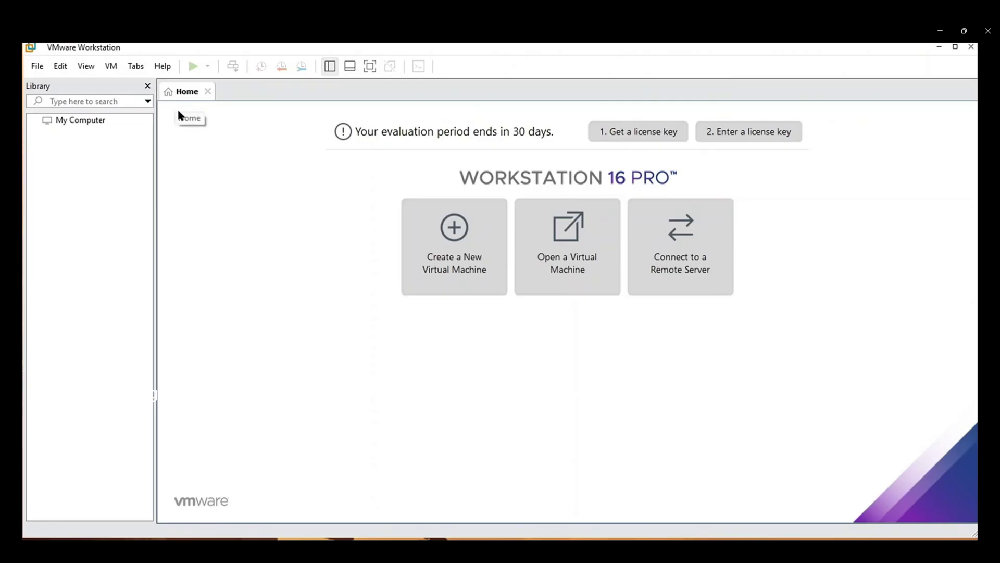
Step: Open the license key entry dialog in VMware Workstation and cancel it without entering a key
{"action": "left_click", "coordinate": [163, 66]}
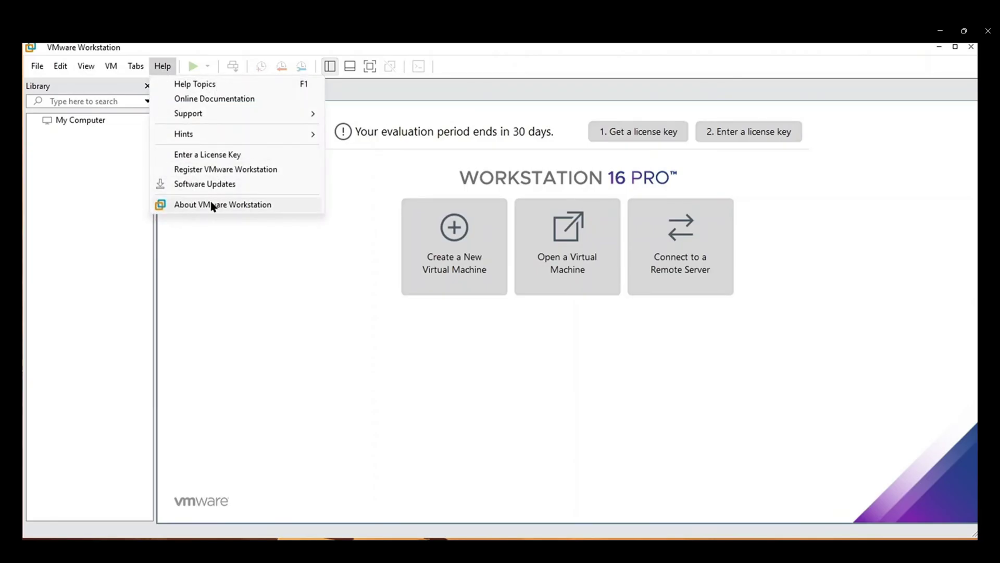
{"action": "left_click", "coordinate": [215, 155]}
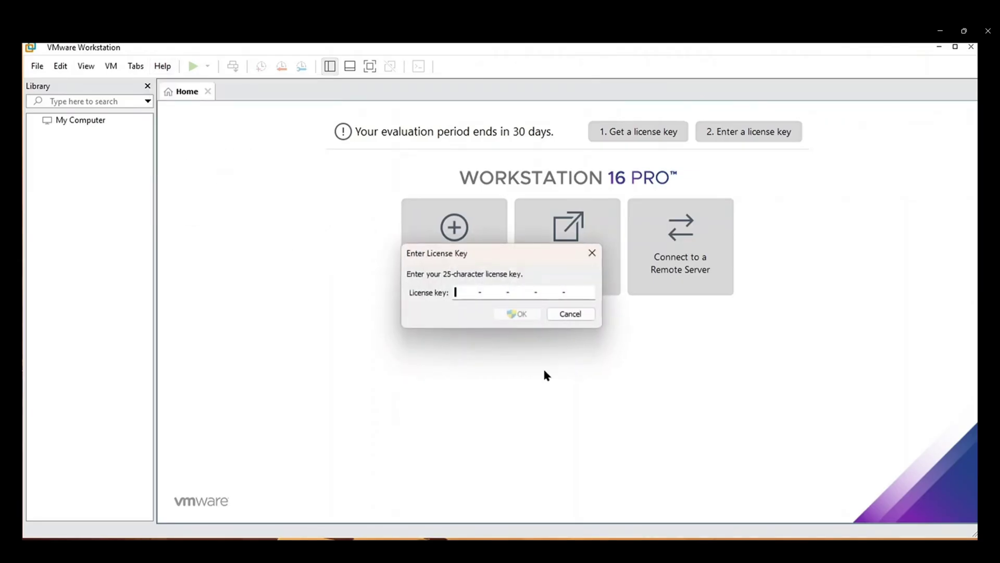
{"action": "left_click", "coordinate": [571, 315]}
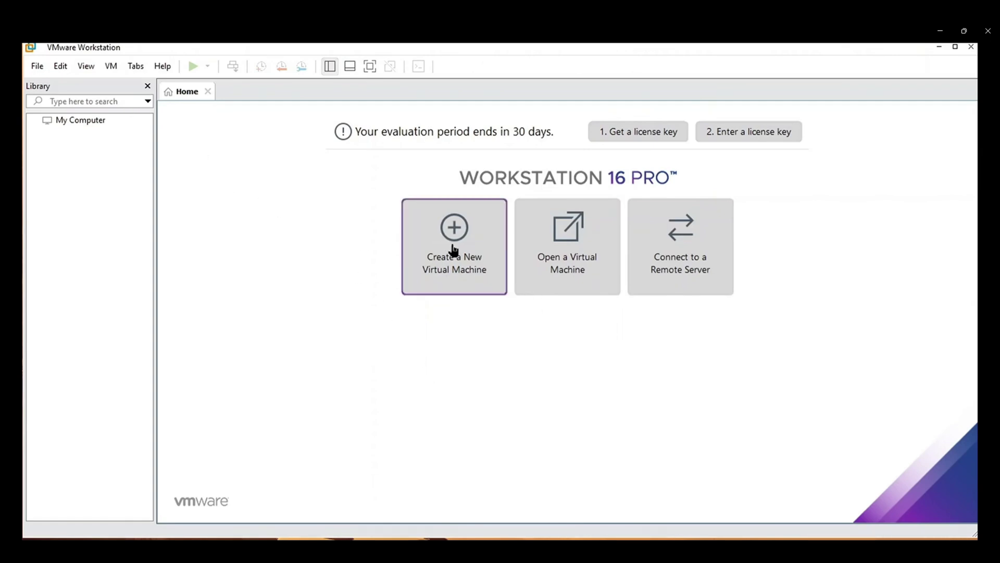
{"action": "left_click", "coordinate": [37, 68]}
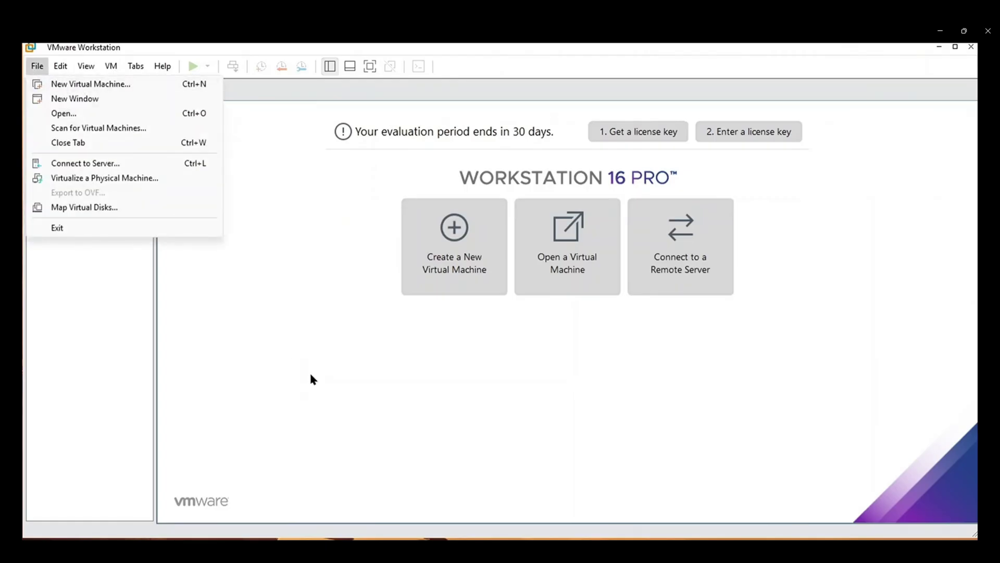
{"action": "left_click", "coordinate": [310, 371]}
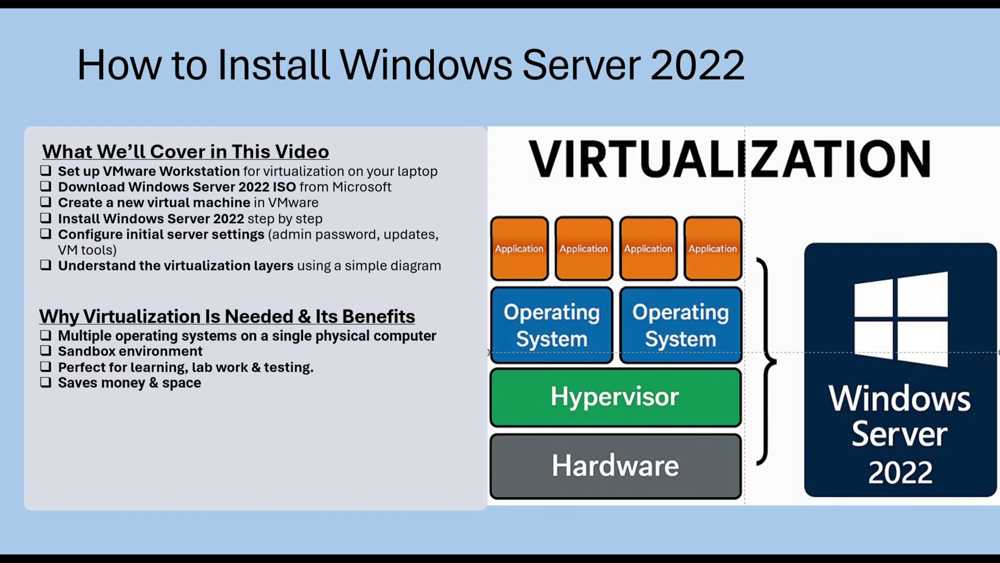
Step: Switch to the VMware Workstation window and maximise it
{"action": "left_click_drag", "start_coordinate": [999, 177], "coordinate": [569, 113]}
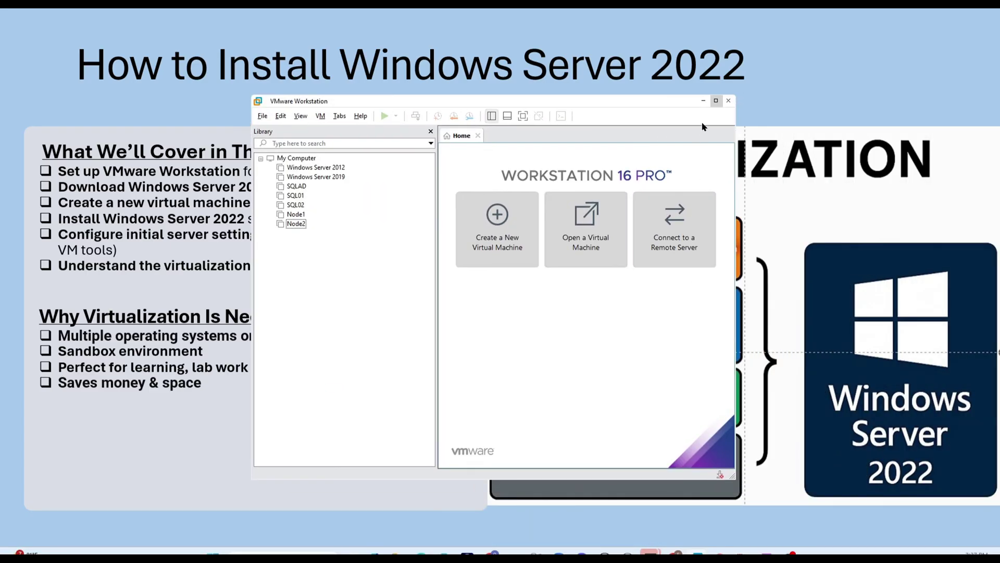
{"action": "double_click", "coordinate": [566, 100]}
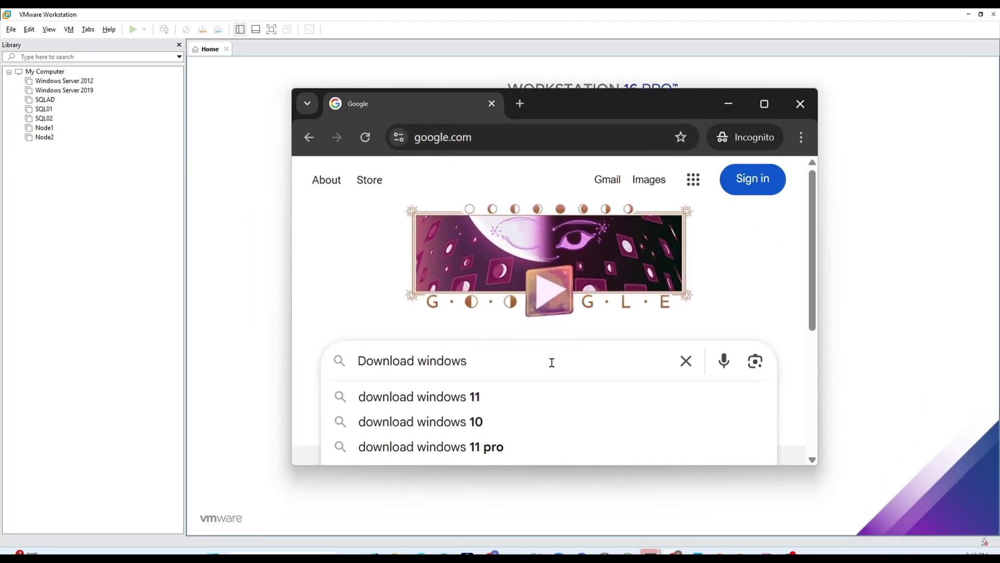
Step: Search Google for "download windows server 2022" in a maximised browser window and open Microsoft's Evaluation Center download page
{"action": "type", "text": "server"}
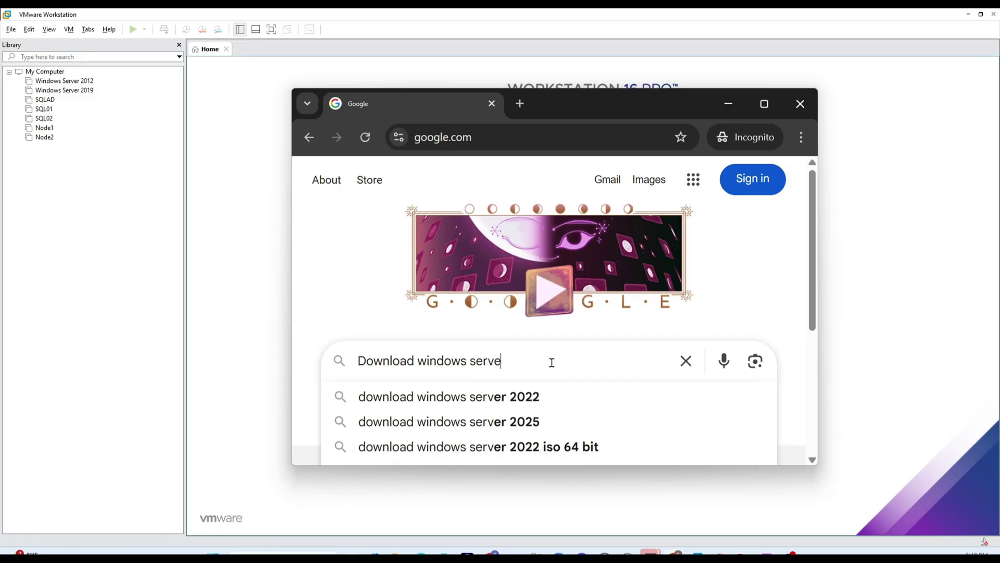
{"action": "left_click", "coordinate": [511, 400]}
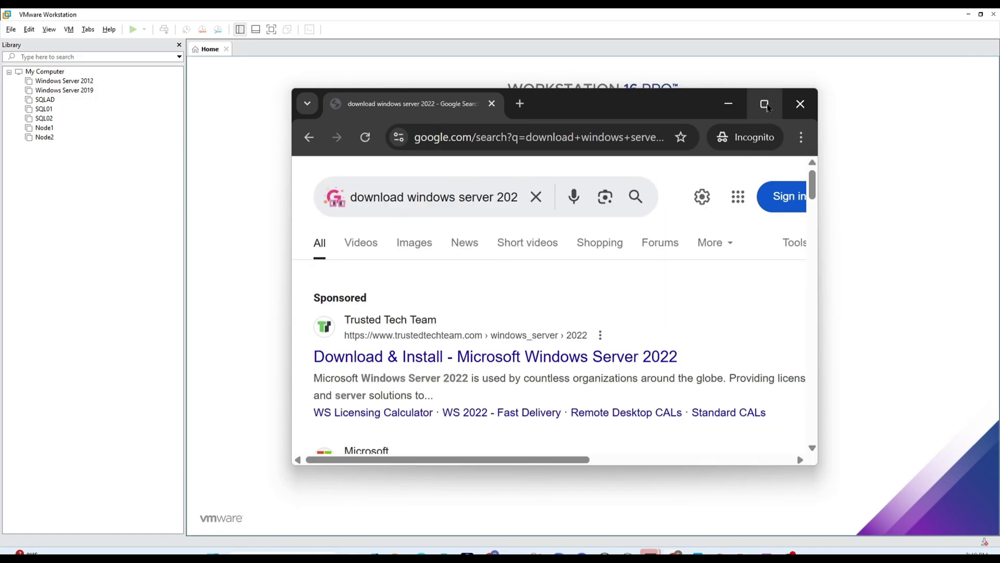
{"action": "left_click", "coordinate": [764, 104]}
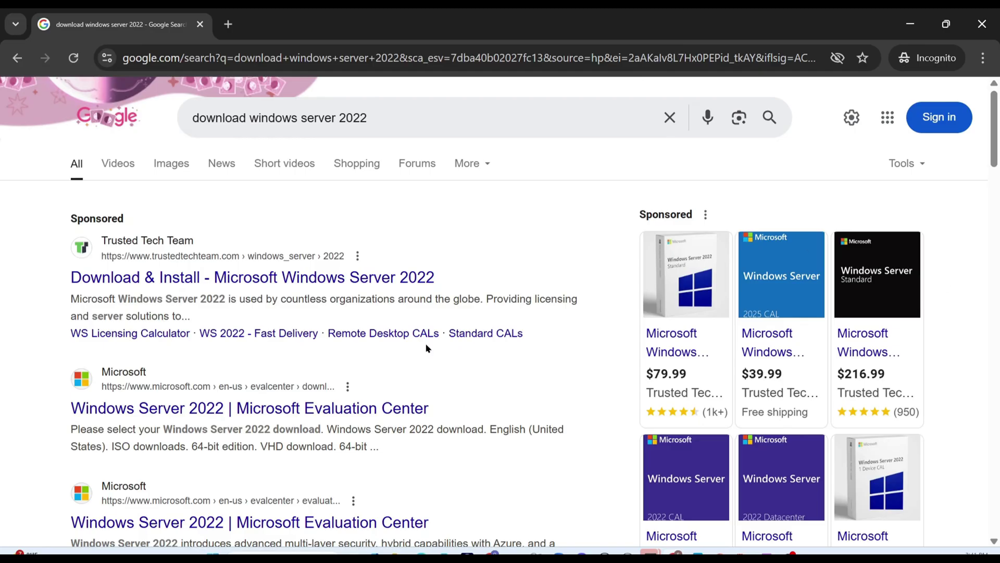
{"action": "left_click", "coordinate": [219, 408]}
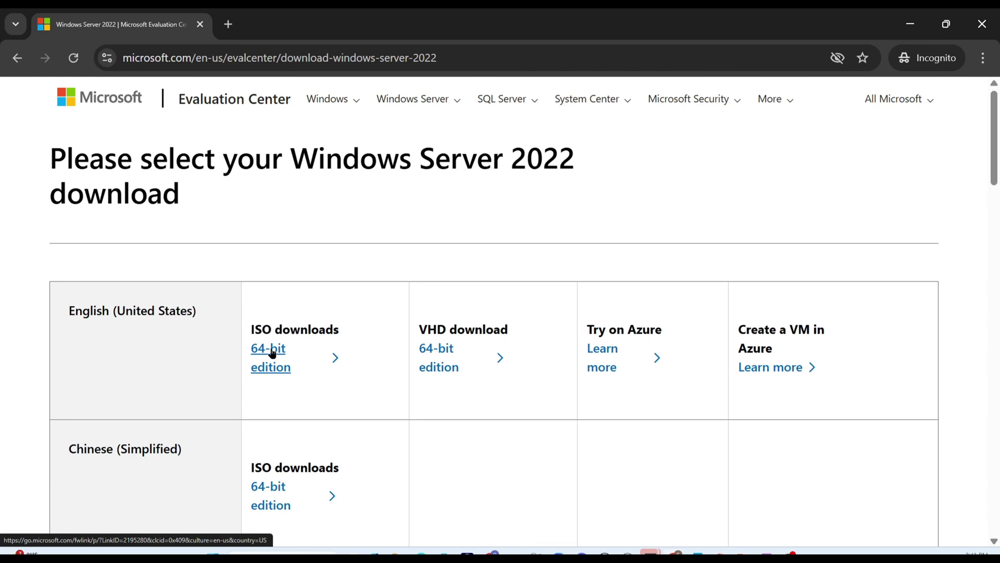
Step: Download the English (United States) 64-bit ISO of Windows Server 2022, choosing C:\Temp as the destination folder
{"action": "left_click", "coordinate": [271, 353]}
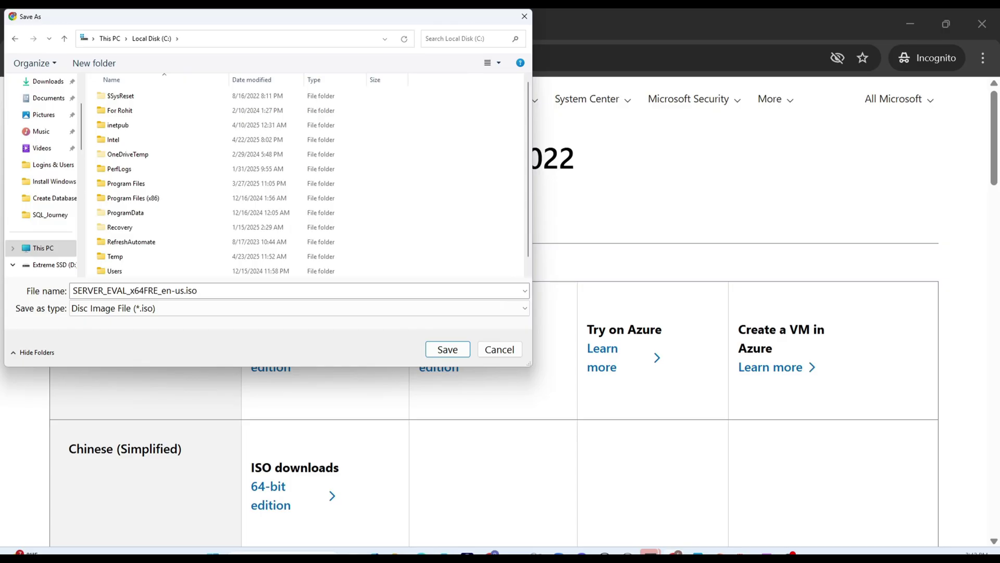
{"action": "double_click", "coordinate": [115, 257]}
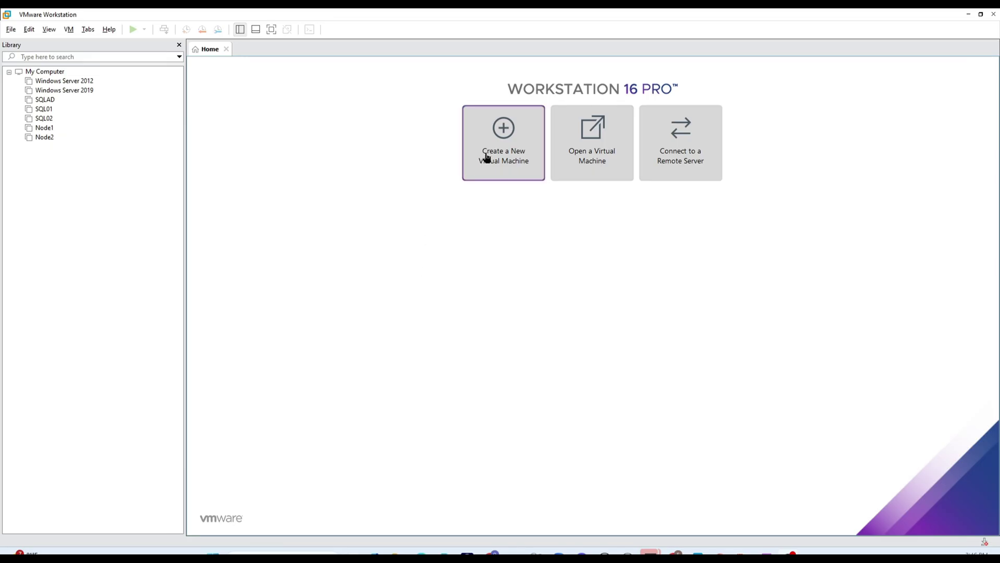
Step: Start a new virtual machine in VMware Workstation with Custom (advanced) configuration and Workstation 16.2.x hardware compatibility
{"action": "left_click", "coordinate": [11, 30]}
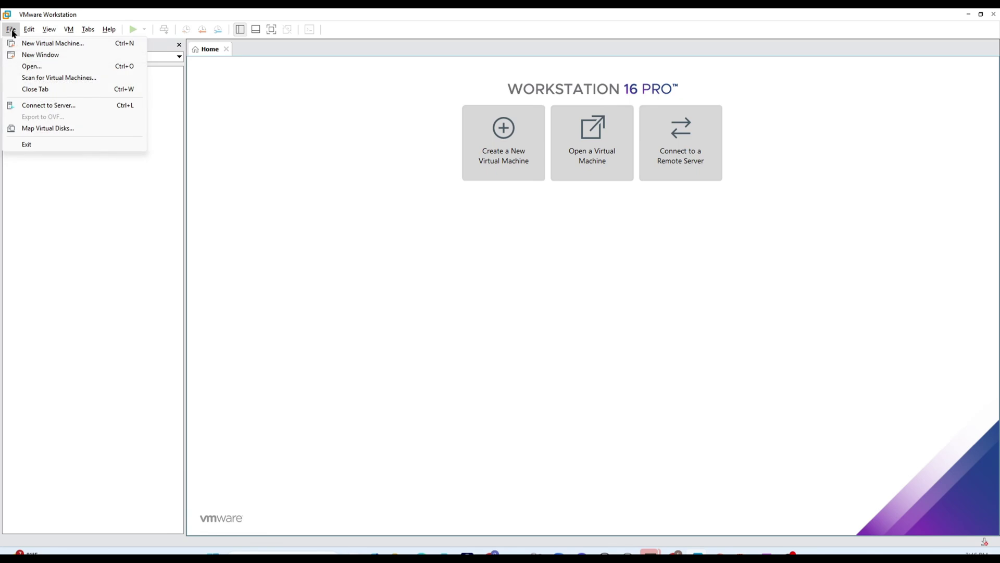
{"action": "left_click", "coordinate": [35, 43]}
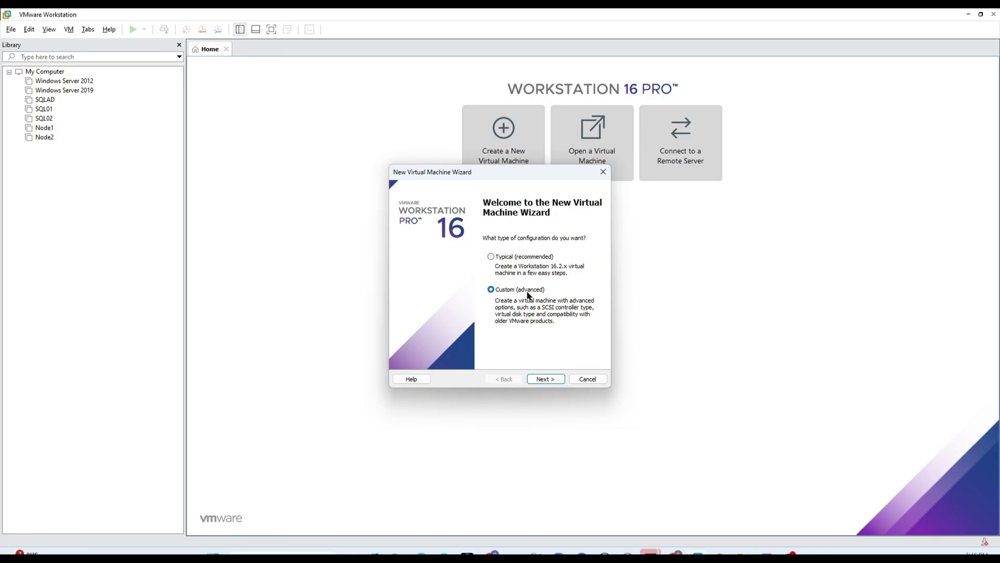
{"action": "left_click", "coordinate": [544, 378]}
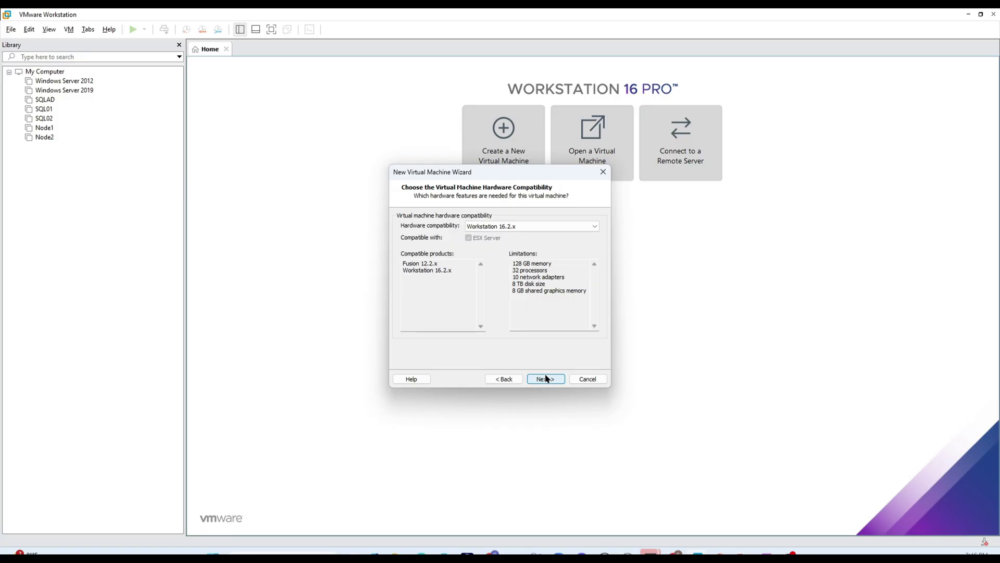
{"action": "left_click", "coordinate": [545, 378]}
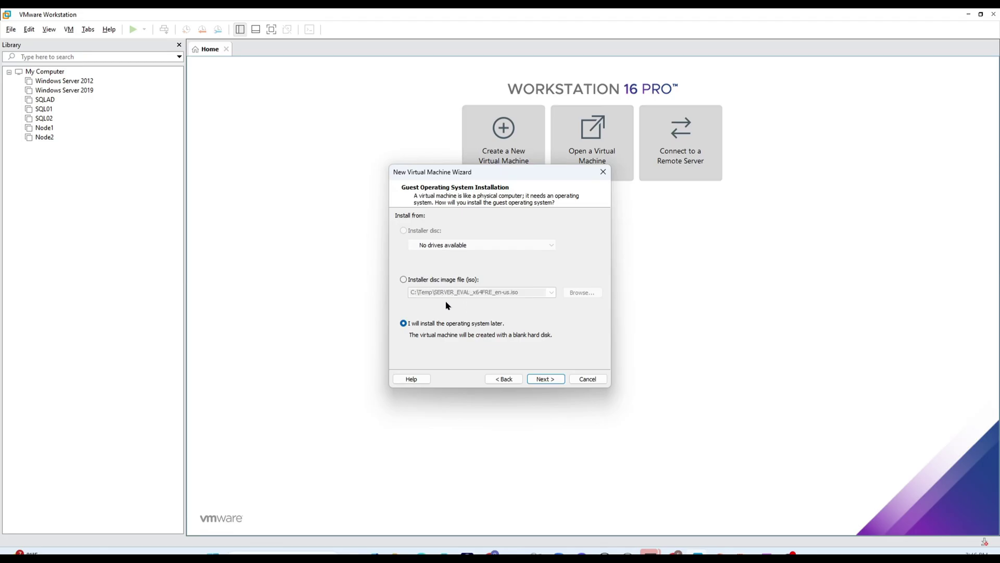
{"action": "left_click", "coordinate": [403, 279]}
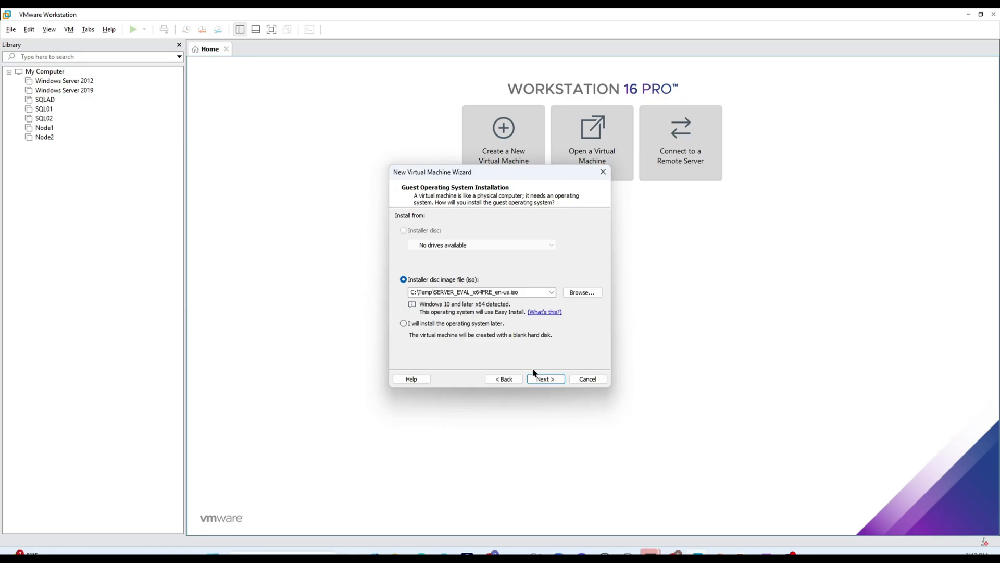
{"action": "left_click", "coordinate": [546, 378]}
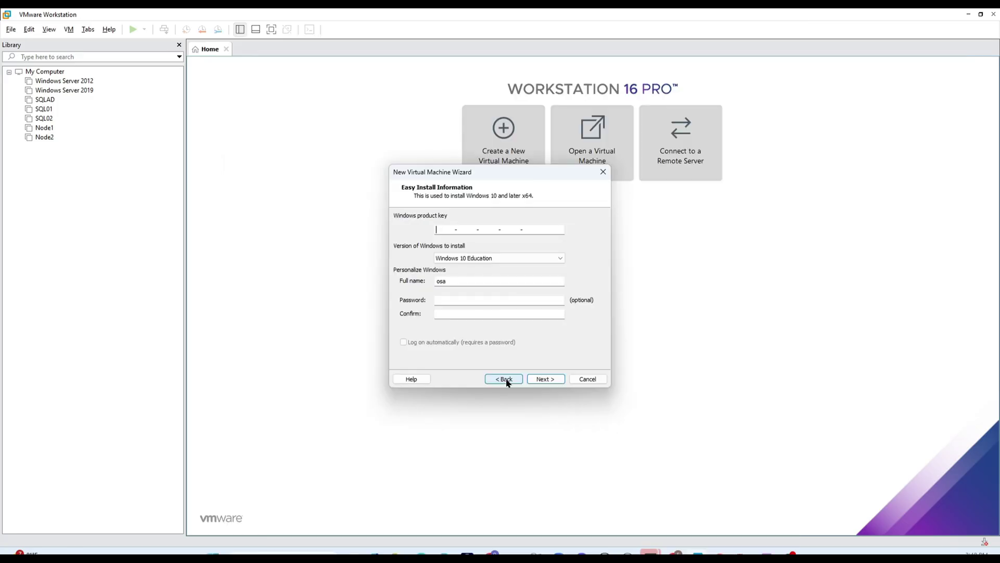
{"action": "left_click", "coordinate": [507, 487]}
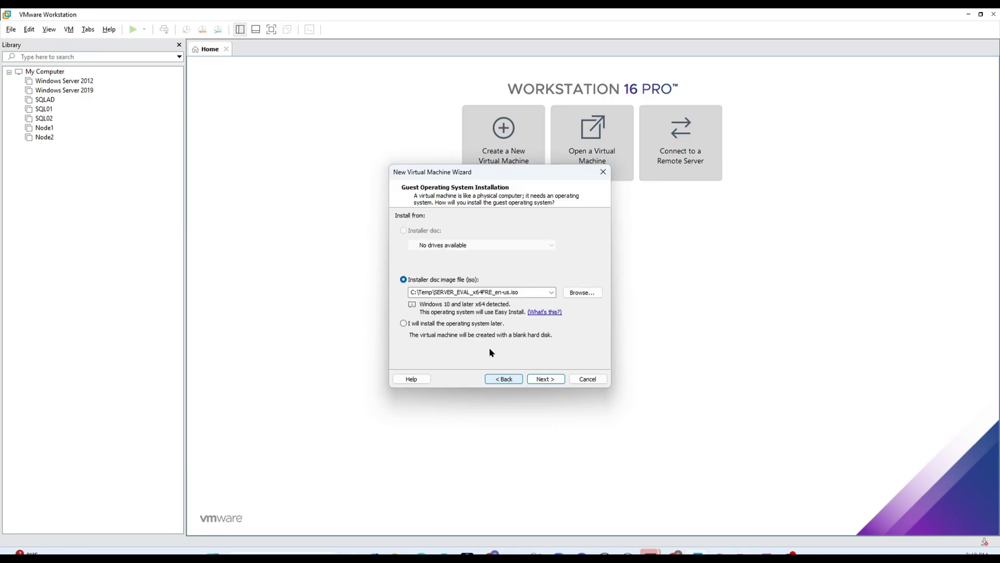
Step: Choose to install the operating system later, with Microsoft Windows, version Windows 10 and later x64, as the guest system
{"action": "left_click", "coordinate": [424, 326]}
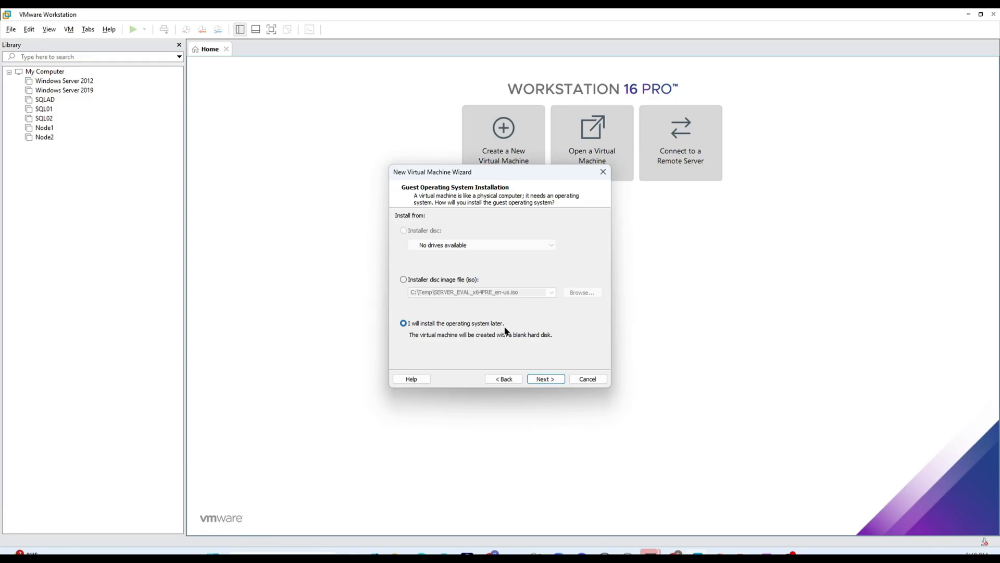
{"action": "left_click", "coordinate": [546, 379]}
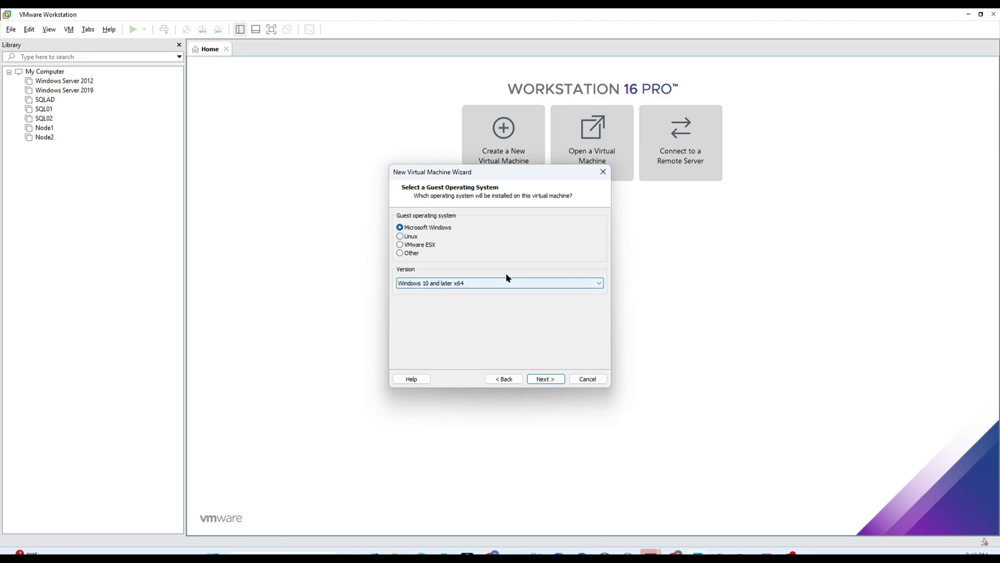
{"action": "left_click", "coordinate": [546, 379]}
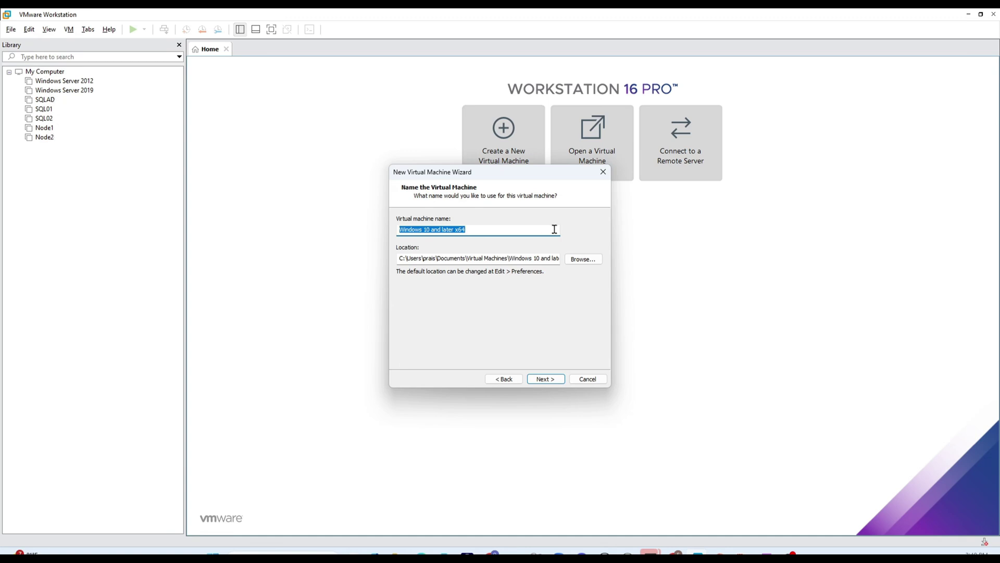
Step: Replace the suggested virtual machine name with a custom one and continue to the firmware type settings
{"action": "left_click", "coordinate": [472, 231]}
{"action": "key", "text": "BackSpace"}
{"action": "key", "text": "BackSpace"}
{"action": "key", "text": "BackSpace"}
{"action": "key", "text": "BackSpace"}
{"action": "key", "text": "BackSpace"}
{"action": "key", "text": "BackSpace"}
{"action": "key", "text": "BackSpace"}
{"action": "key", "text": "BackSpace"}
{"action": "key", "text": "BackSpace"}
{"action": "key", "text": "BackSpace"}
{"action": "key", "text": "BackSpace"}
{"action": "key", "text": "BackSpace"}
{"action": "key", "text": "BackSpace"}
{"action": "key", "text": "BackSpace"}
{"action": "key", "text": "BackSpace"}
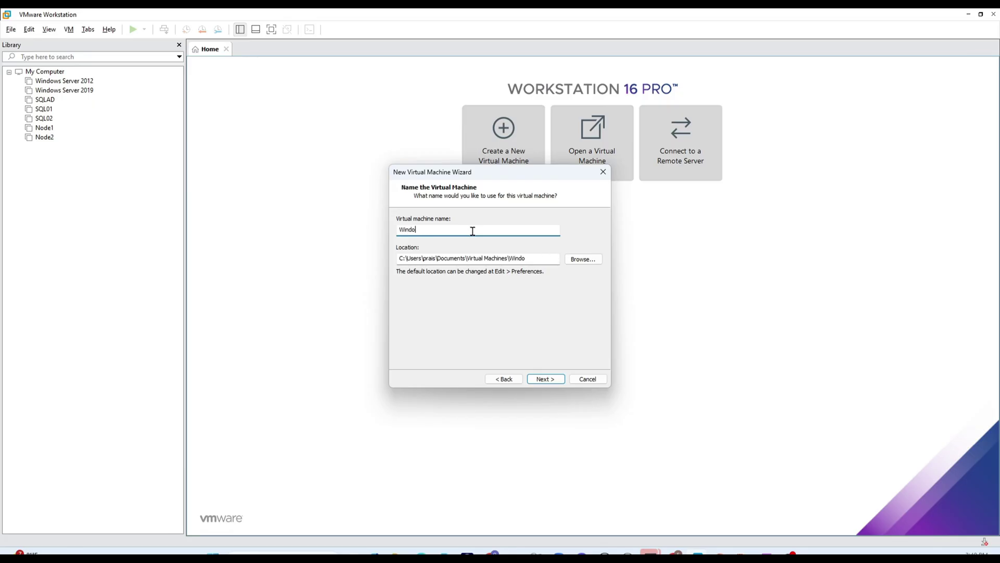
{"action": "type", "text": "o"}
{"action": "left_click", "coordinate": [541, 379]}
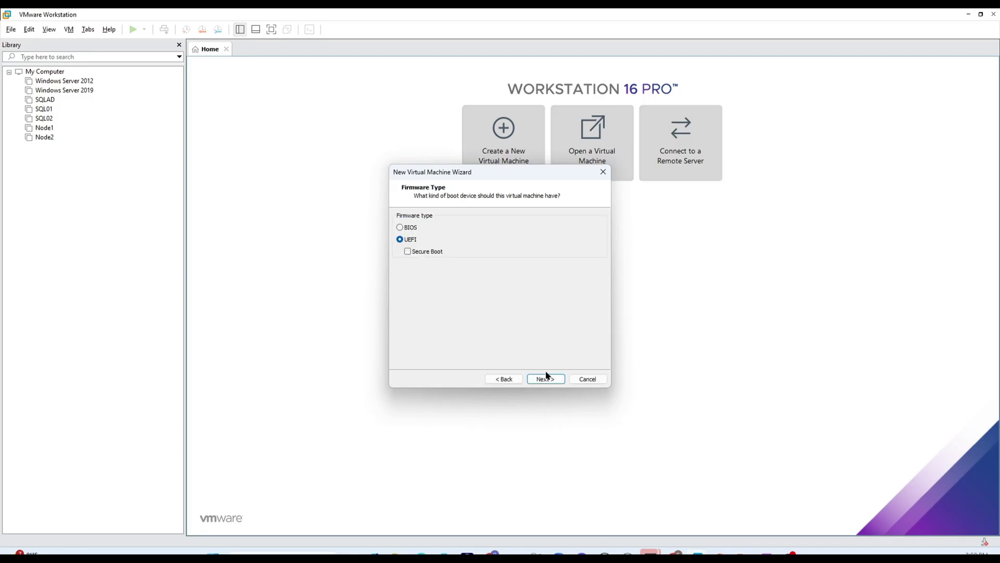
Step: Set the firmware type to BIOS and configure 2 processors with 1 core per processor
{"action": "left_click", "coordinate": [411, 228]}
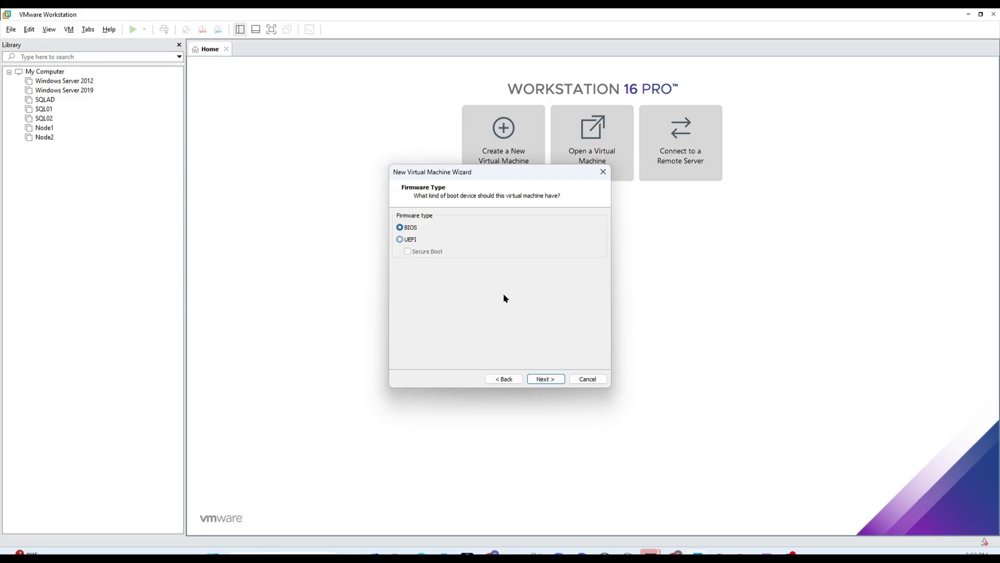
{"action": "left_click", "coordinate": [545, 378]}
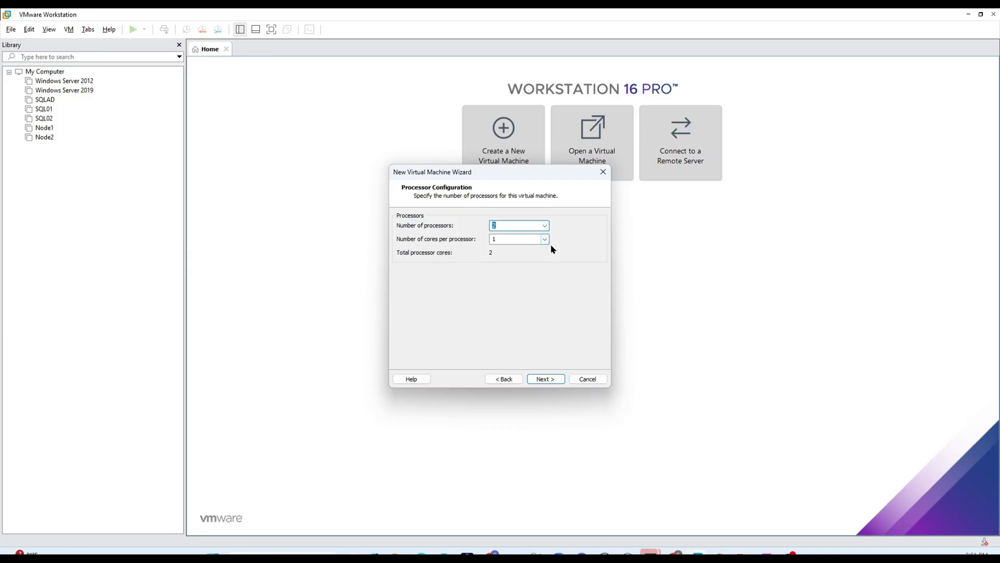
{"action": "left_click", "coordinate": [546, 226]}
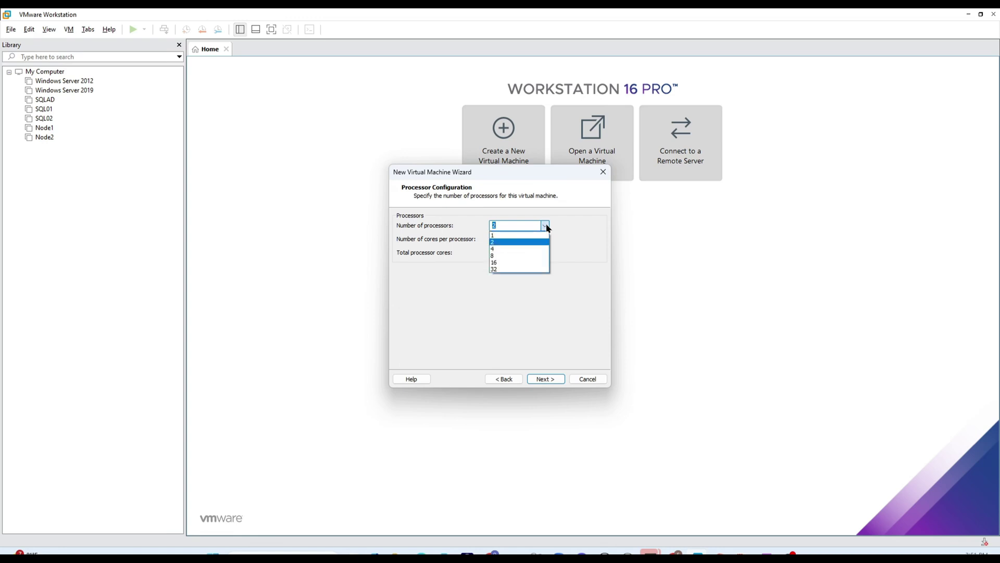
{"action": "left_click", "coordinate": [579, 233]}
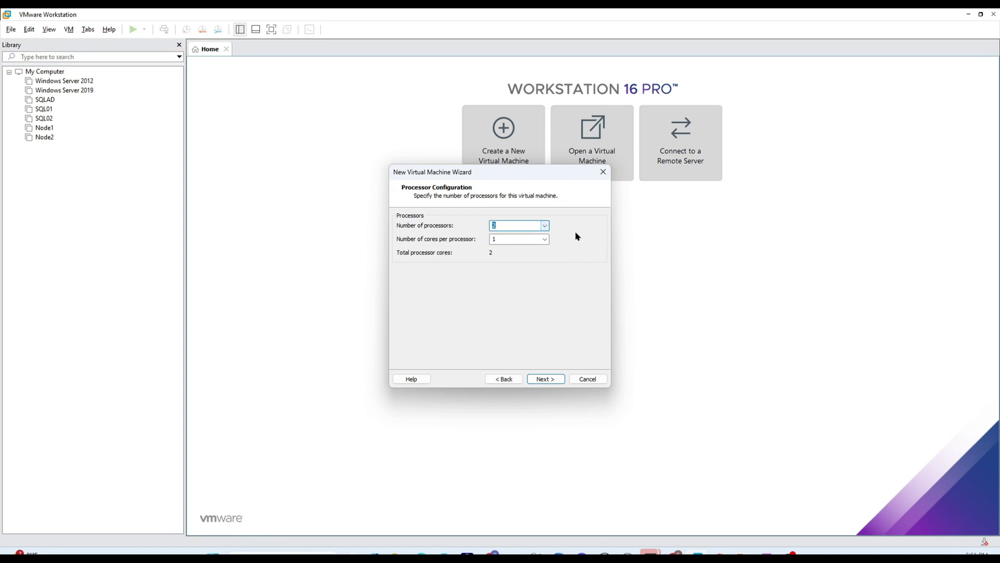
{"action": "left_click", "coordinate": [547, 240]}
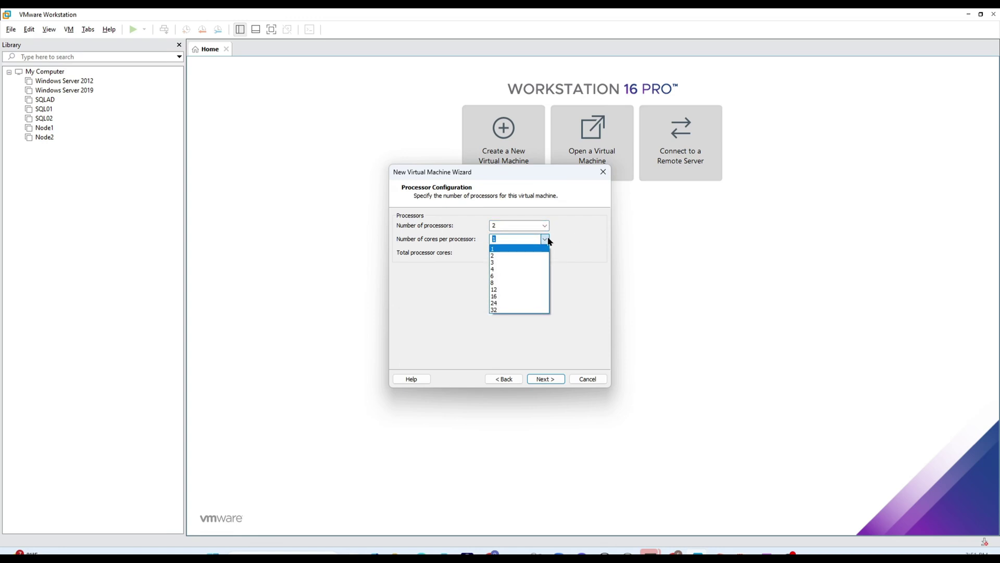
{"action": "left_click", "coordinate": [548, 240]}
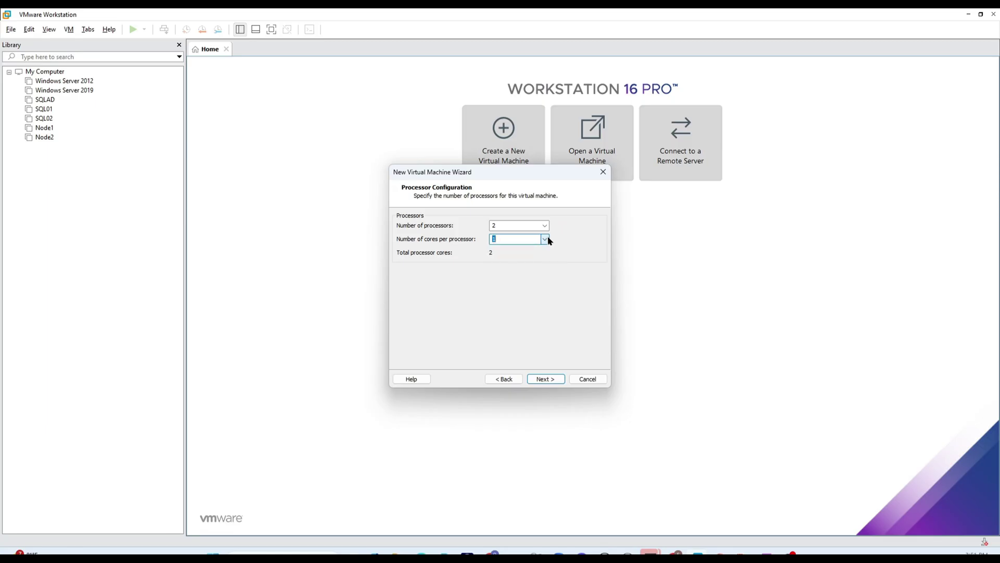
{"action": "left_click", "coordinate": [543, 380]}
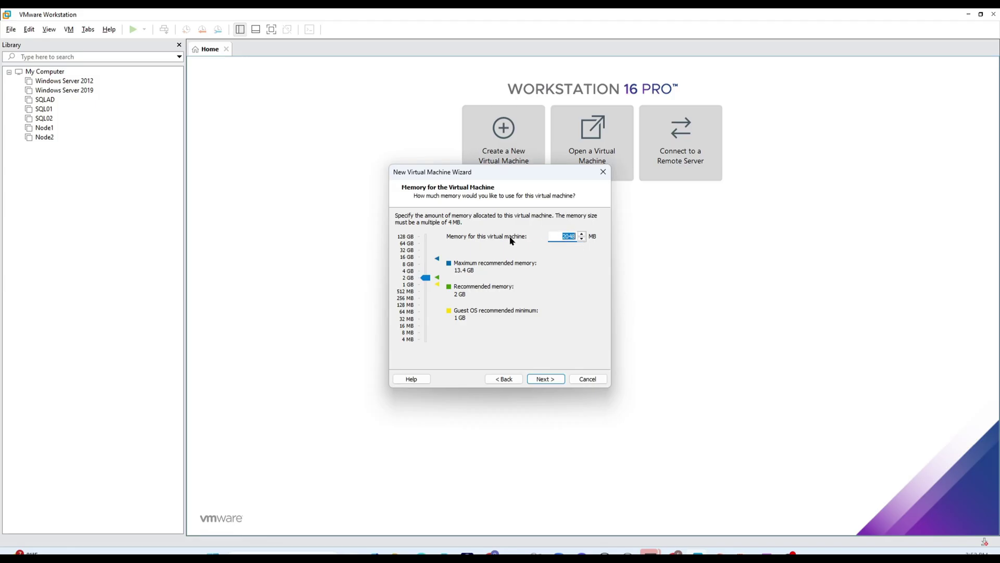
Step: Accept 2048 MB of memory, NAT networking and the LSI Logic SAS controller for the virtual machine
{"action": "left_click", "coordinate": [553, 381]}
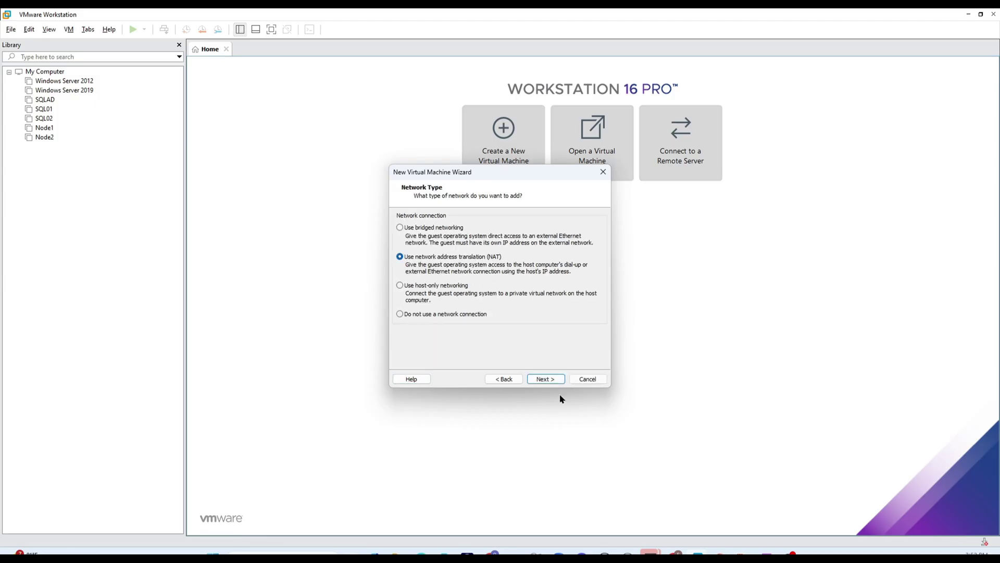
{"action": "left_click", "coordinate": [545, 378]}
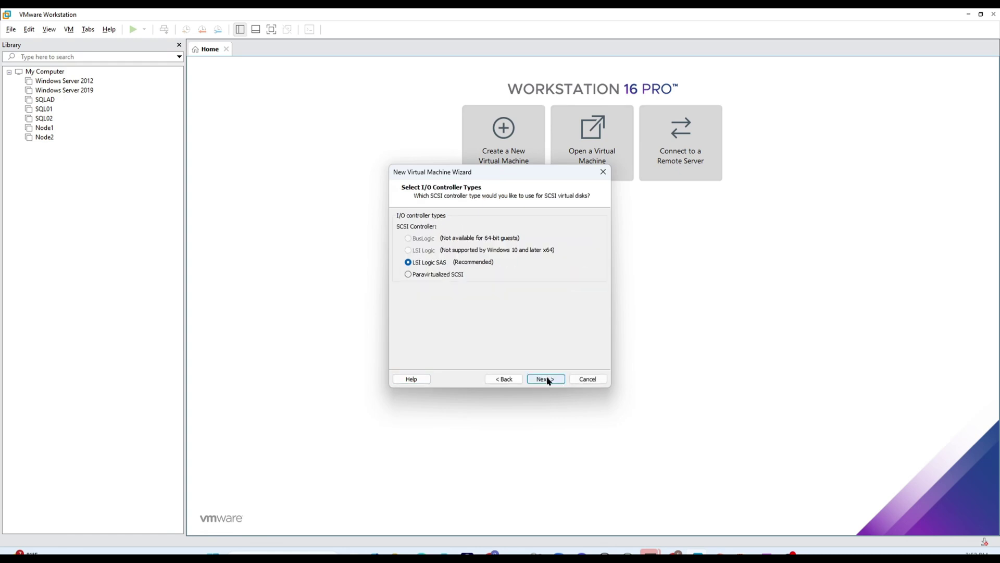
{"action": "left_click", "coordinate": [547, 380]}
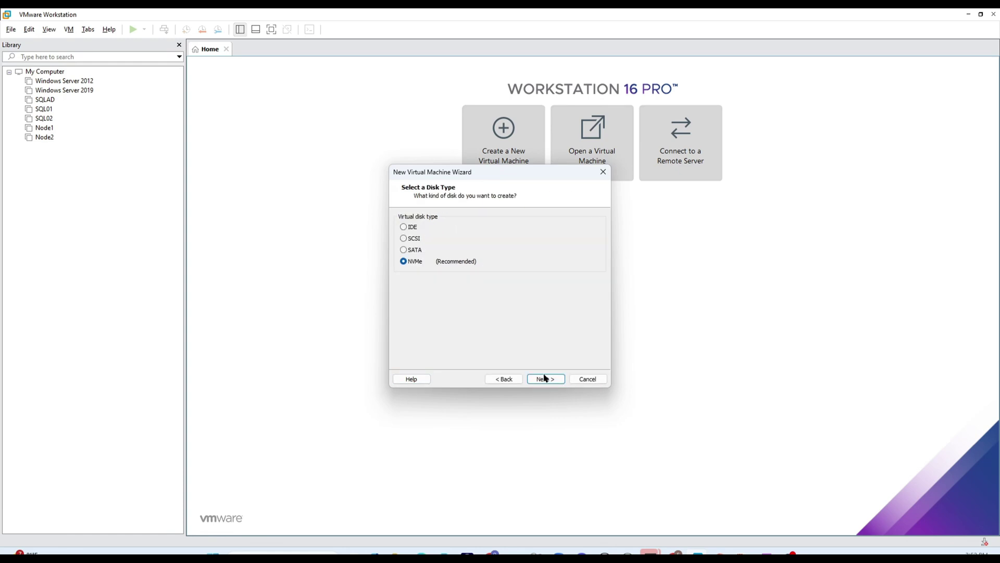
Step: Create a new 30 GB NVMe virtual disk split into multiple files, with Windows 2022.vmdk as the disk file
{"action": "left_click", "coordinate": [545, 379]}
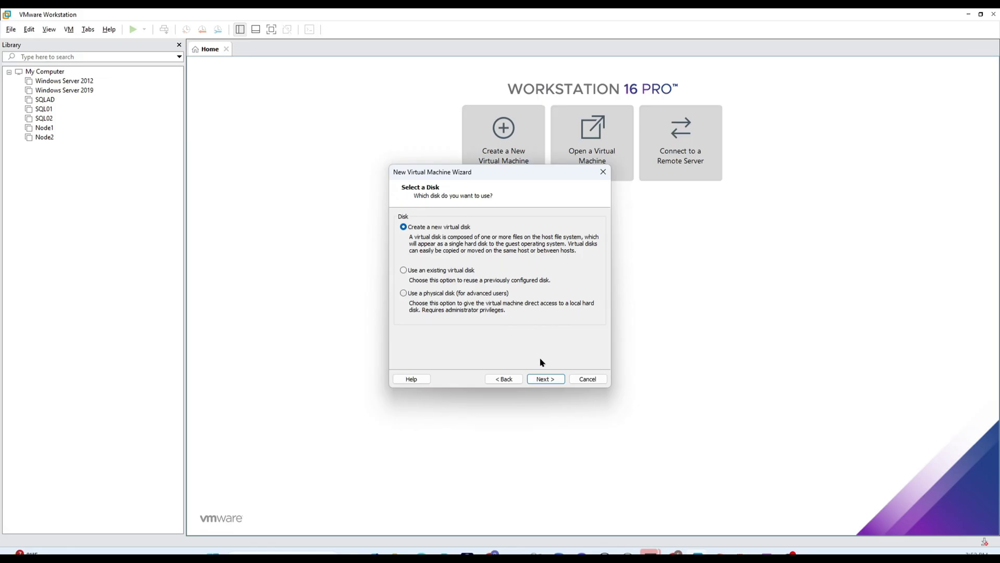
{"action": "left_click", "coordinate": [544, 380]}
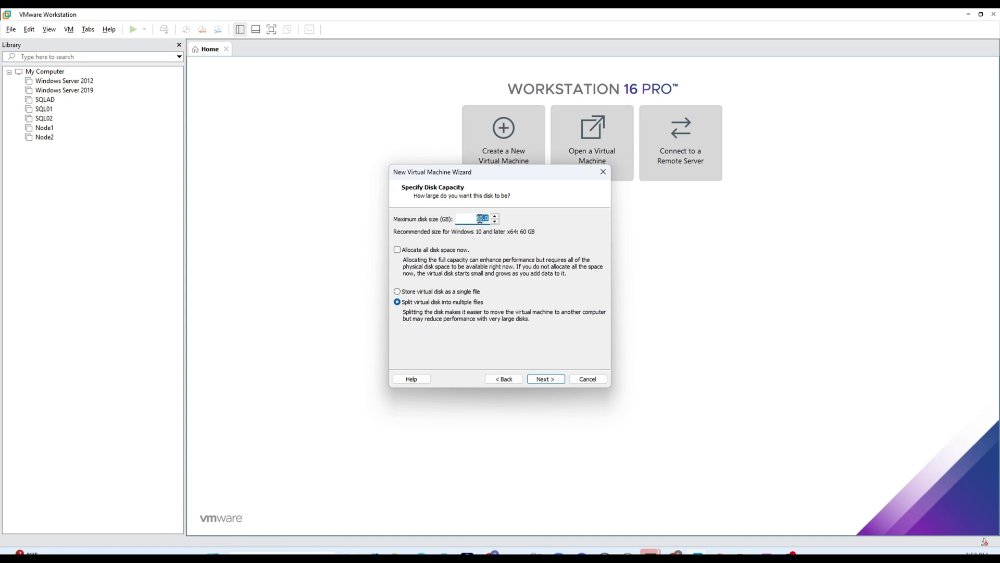
{"action": "type", "text": "30"}
{"action": "left_click", "coordinate": [542, 380]}
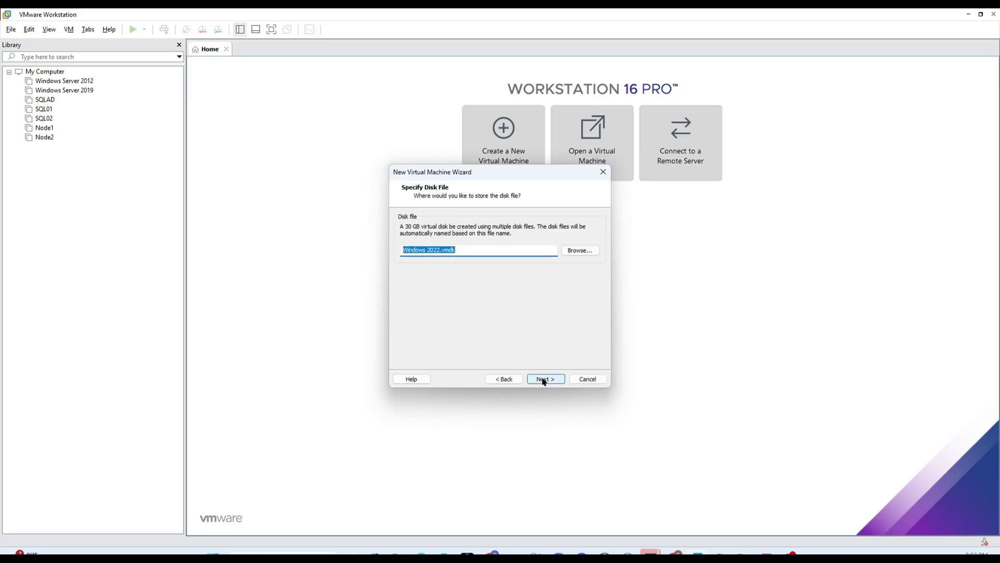
{"action": "left_click", "coordinate": [543, 380]}
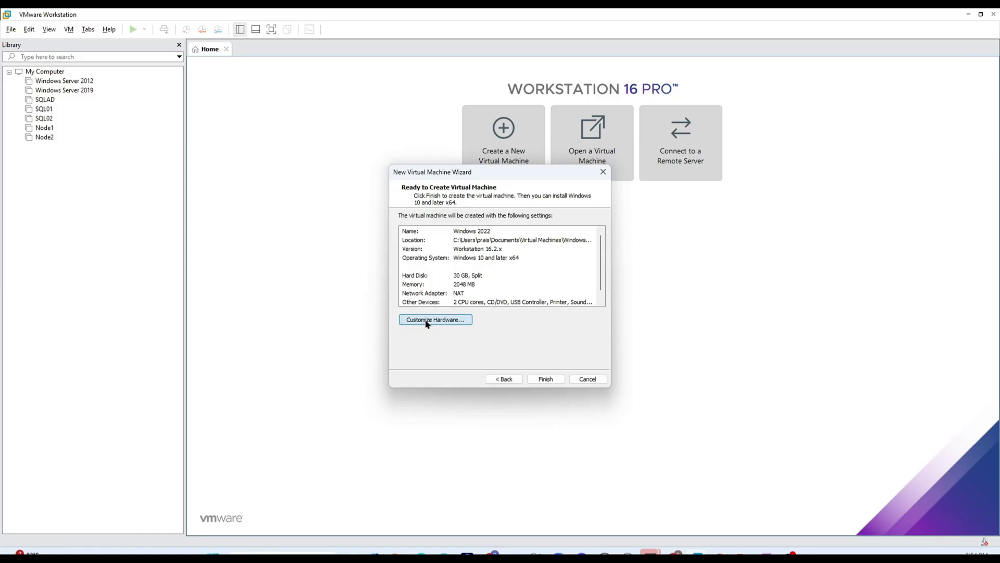
Step: Customize the hardware so the CD/DVD drive uses the ISO image C:\Temp\SERVER_EVAL_x64FRE_en-us.iso on the SATA 0:1 device node
{"action": "left_click", "coordinate": [427, 319]}
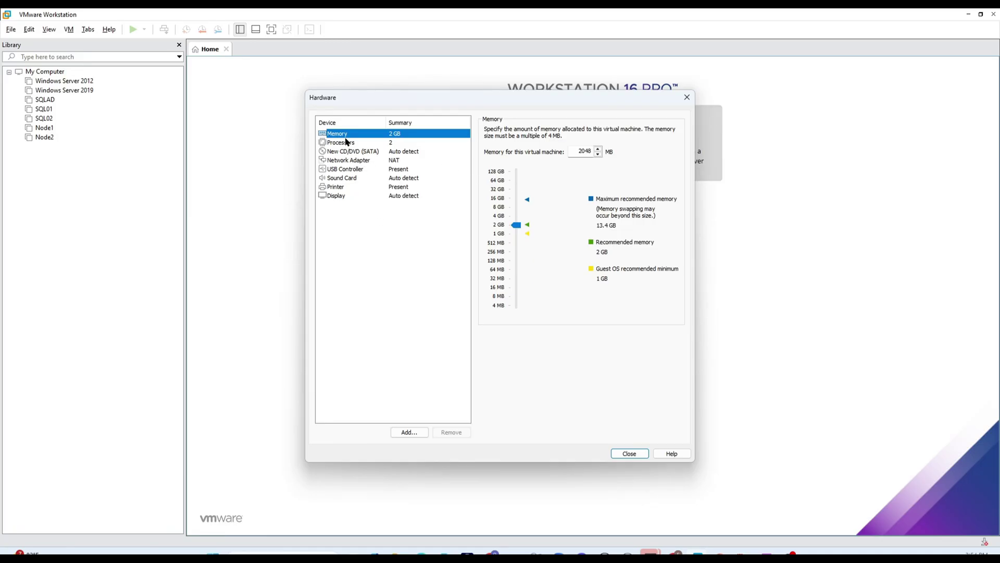
{"action": "left_click", "coordinate": [351, 152]}
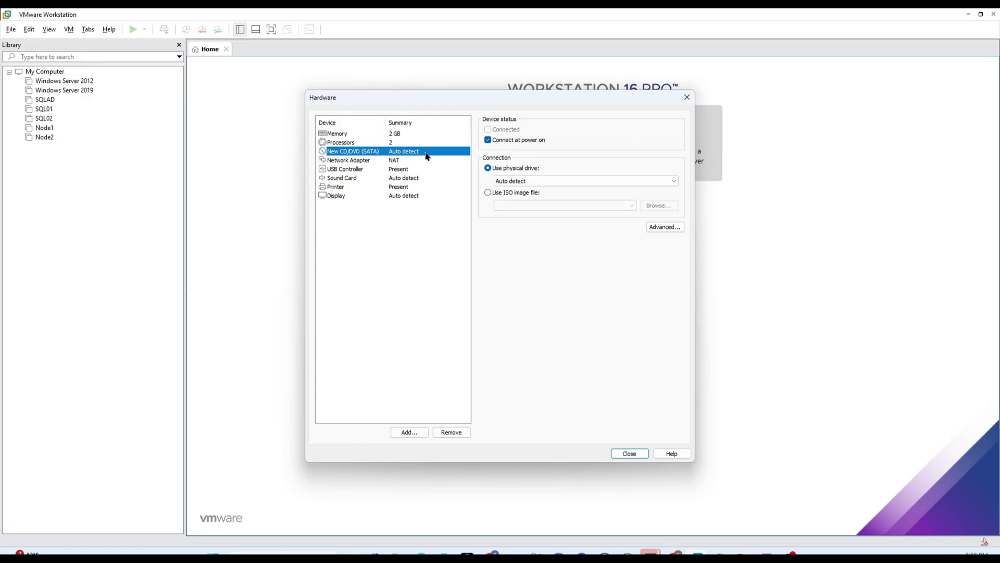
{"action": "left_click", "coordinate": [488, 193]}
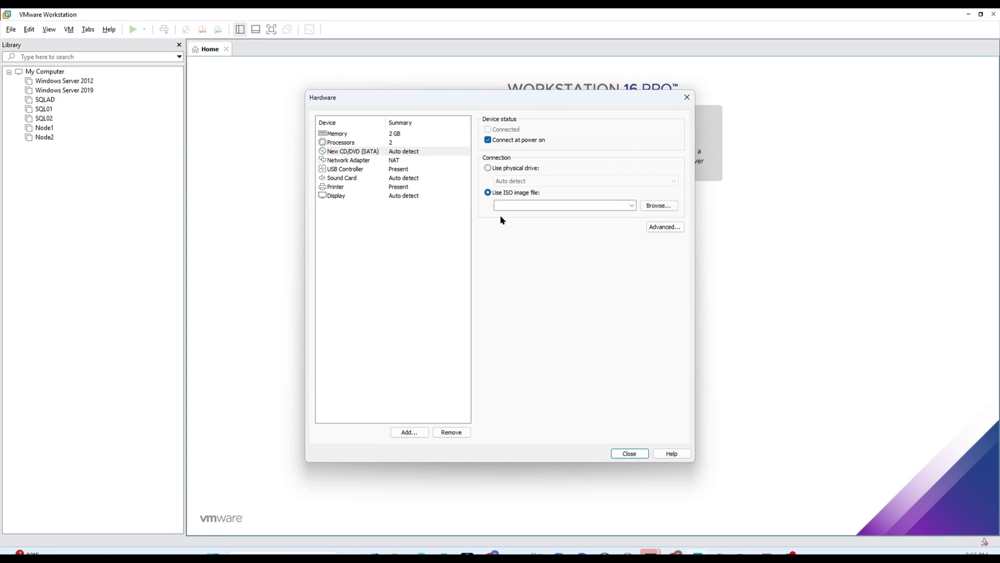
{"action": "left_click", "coordinate": [657, 207]}
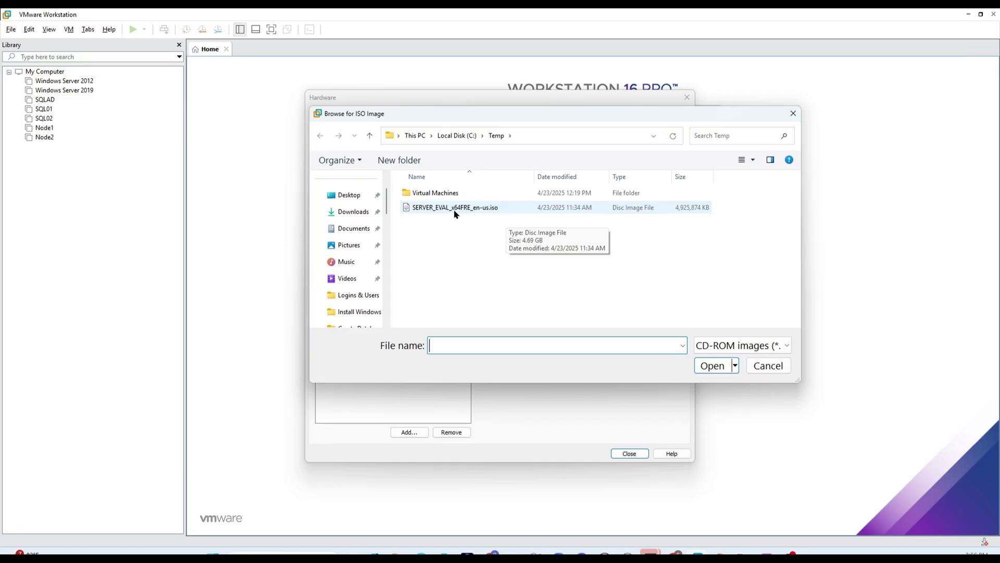
{"action": "left_click", "coordinate": [482, 208]}
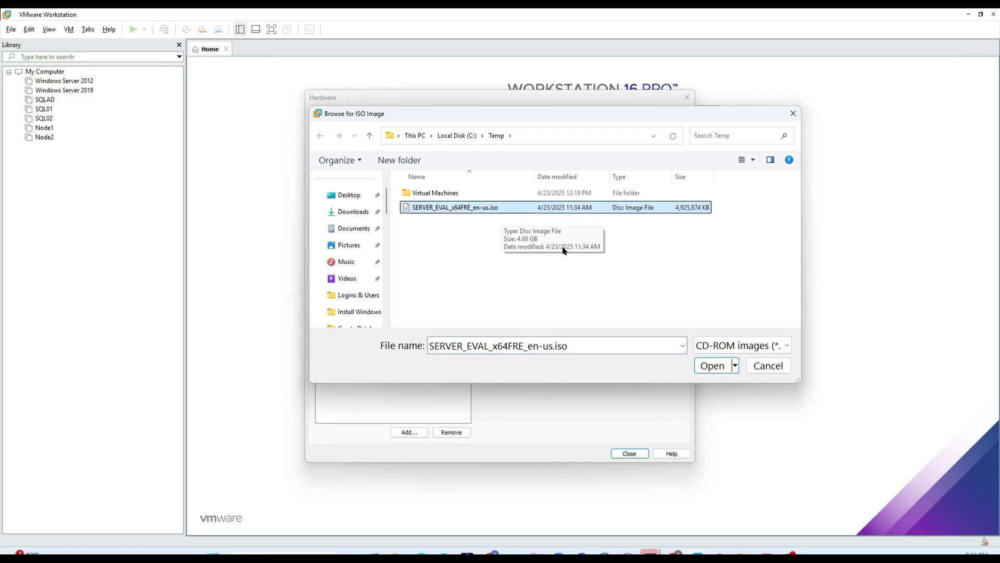
{"action": "left_click", "coordinate": [703, 366]}
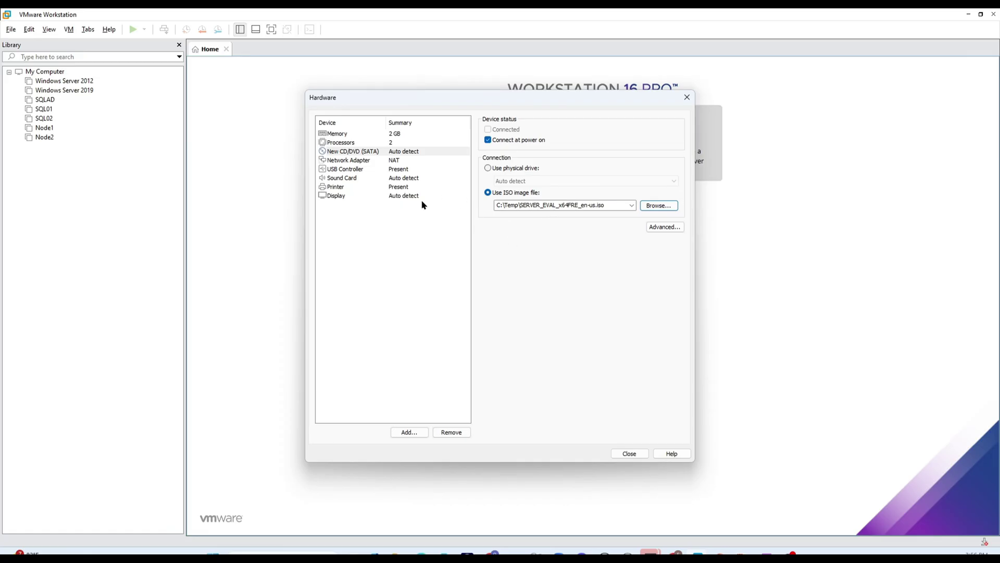
{"action": "left_click", "coordinate": [659, 228]}
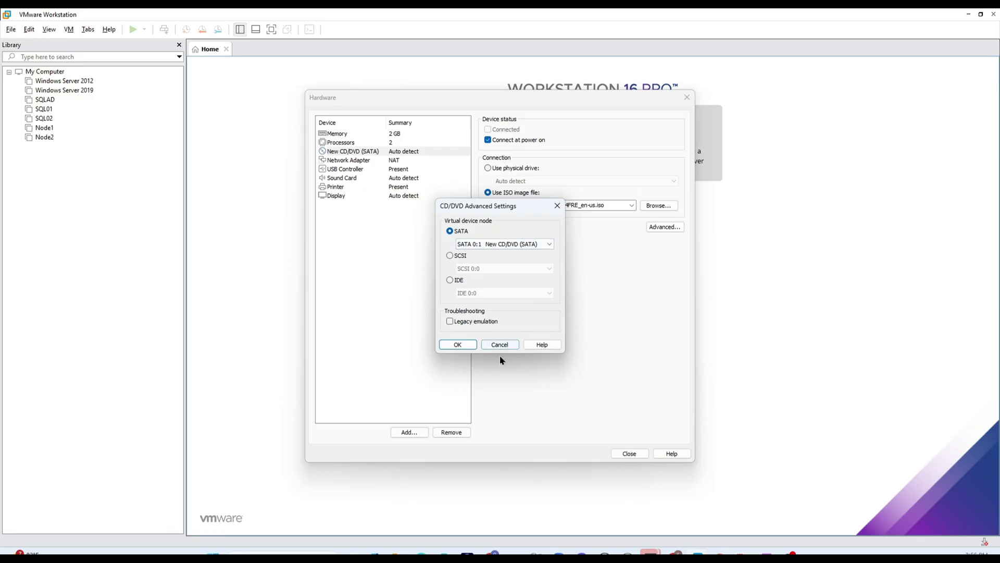
{"action": "left_click", "coordinate": [458, 346]}
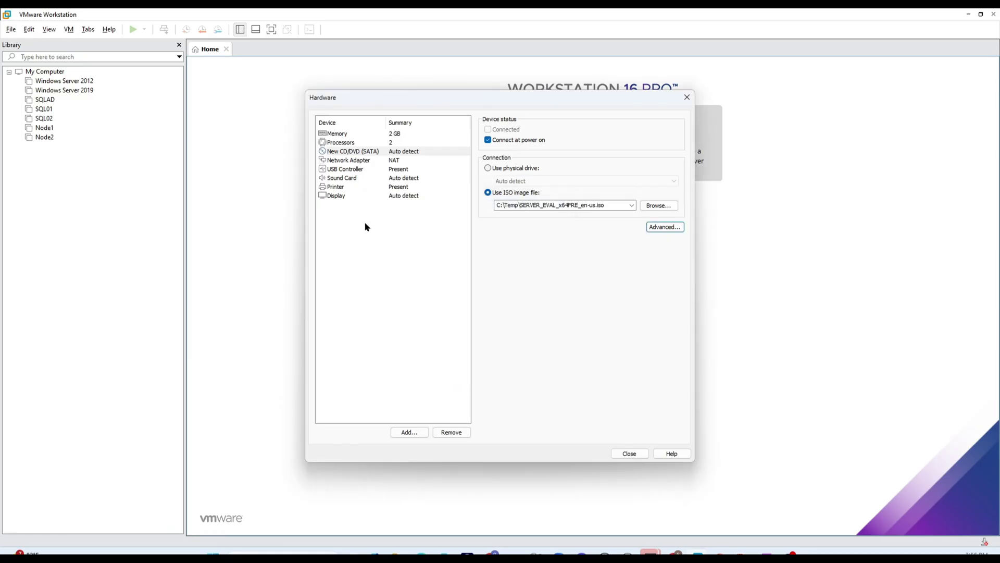
Step: Review the processor, memory and display hardware settings, and finish creating the virtual machine
{"action": "left_click", "coordinate": [340, 144]}
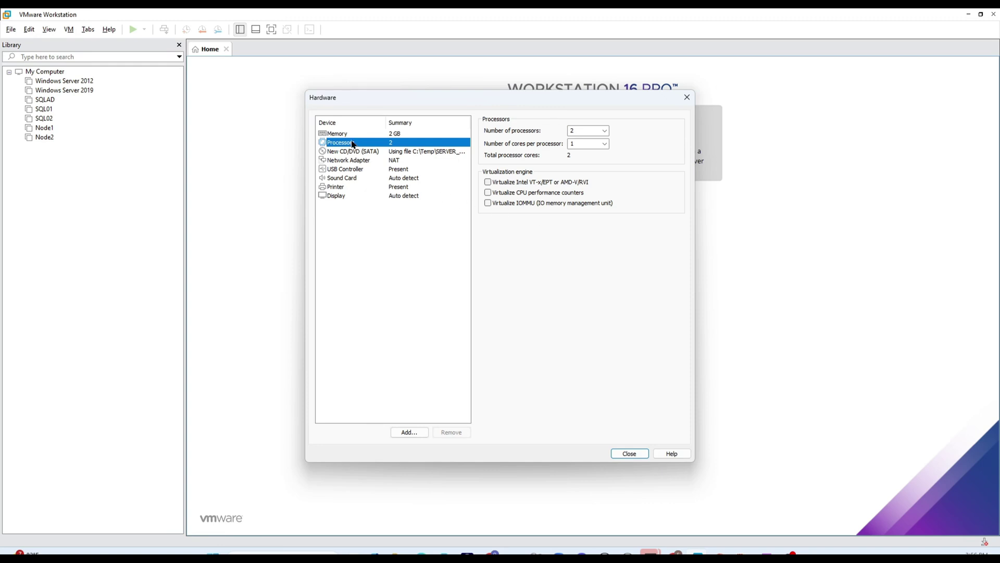
{"action": "left_click", "coordinate": [341, 136]}
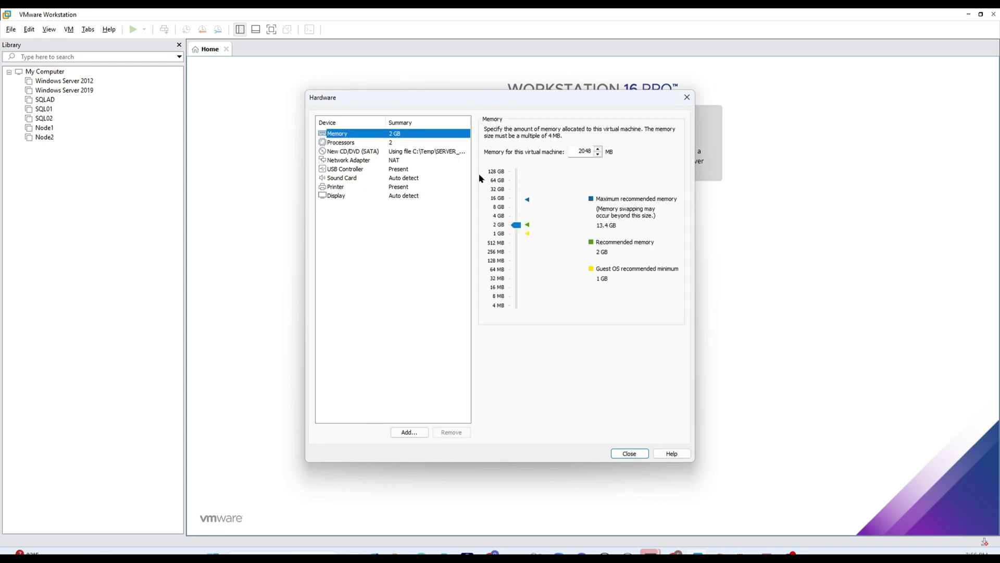
{"action": "left_click", "coordinate": [335, 195]}
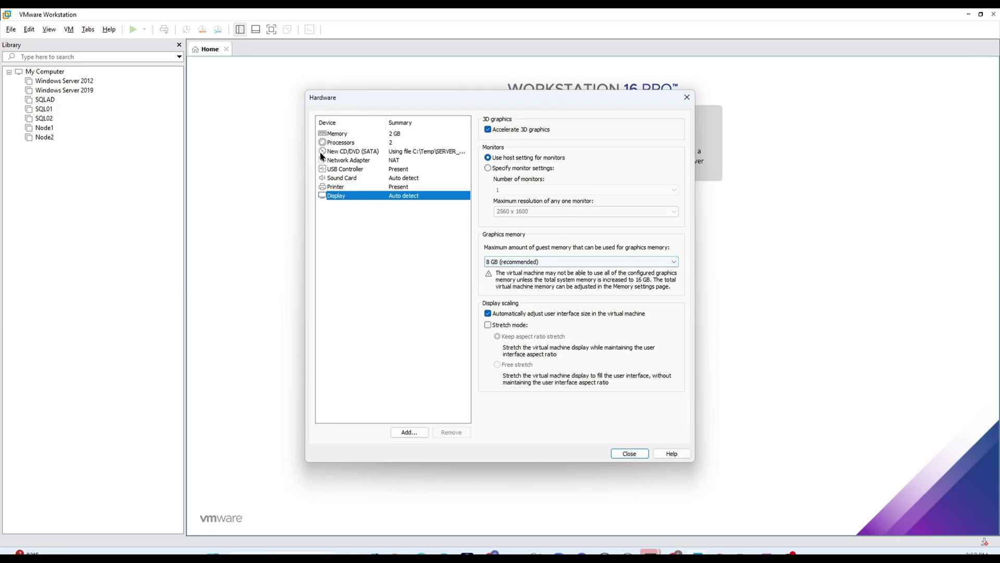
{"action": "left_click", "coordinate": [336, 134]}
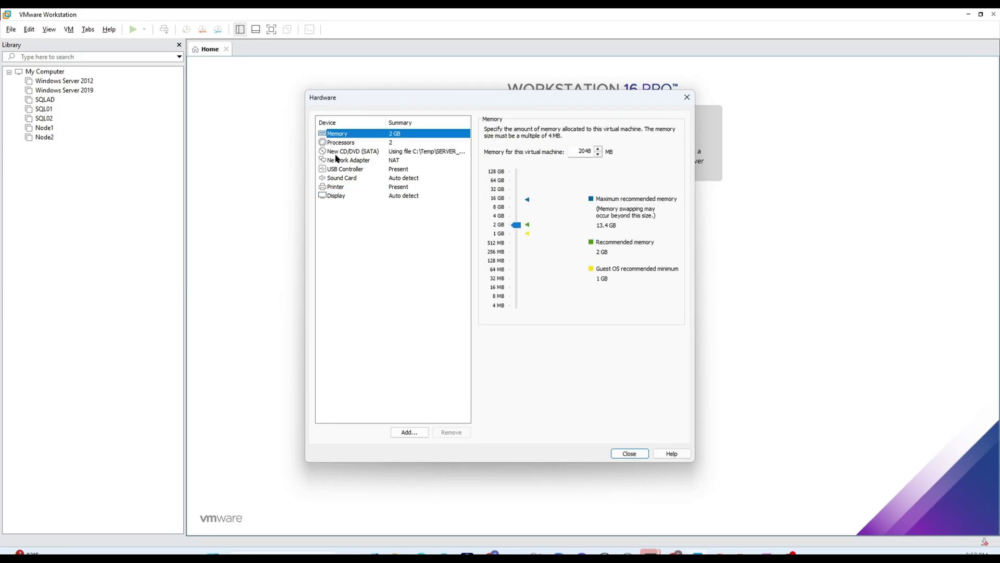
{"action": "left_click", "coordinate": [629, 453]}
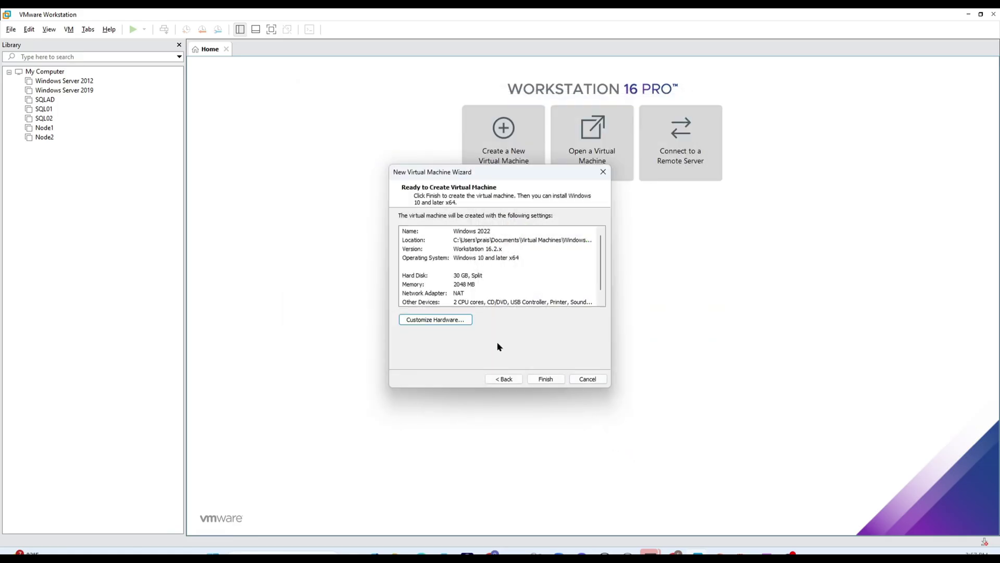
{"action": "left_click", "coordinate": [545, 379]}
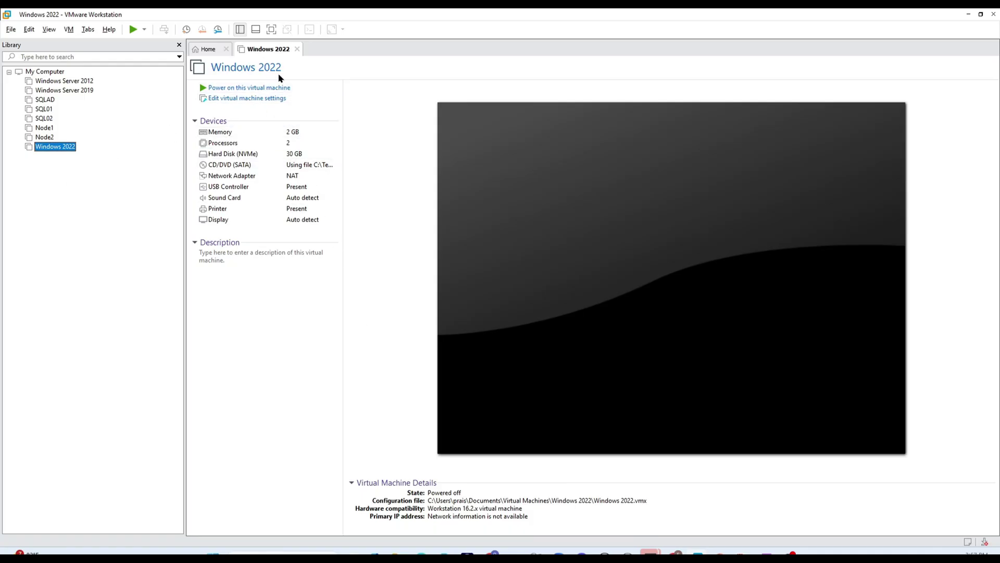
Step: Examine the power options and hardware settings of the Windows 2022 virtual machine without changing them
{"action": "right_click", "coordinate": [66, 149]}
{"action": "mouse_move", "coordinate": [163, 222]}
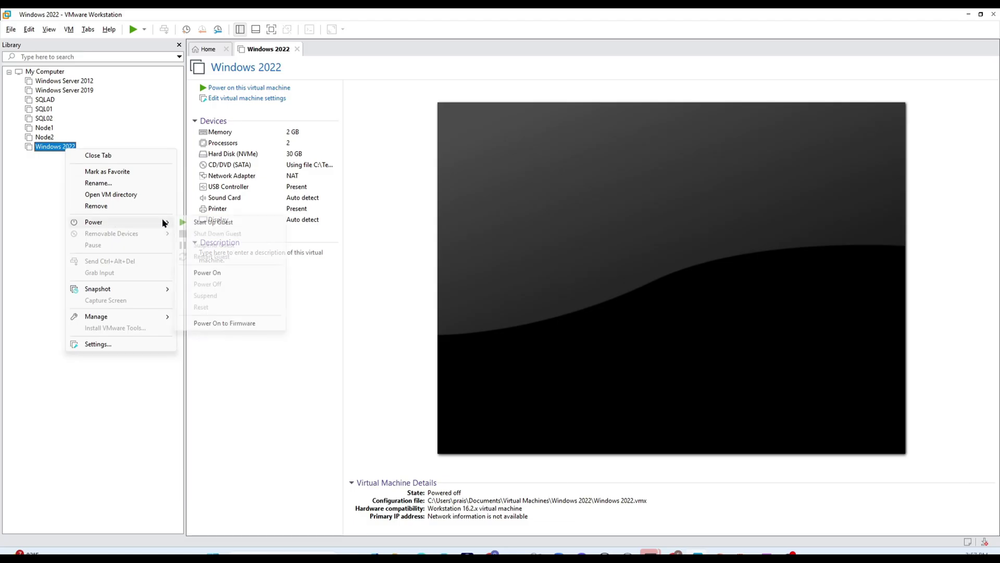
{"action": "left_click", "coordinate": [263, 255]}
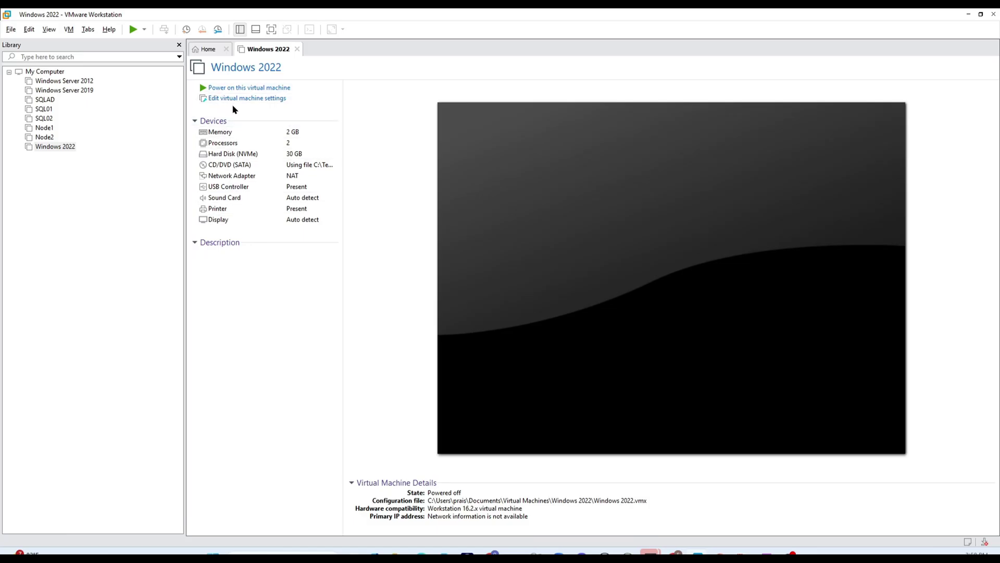
{"action": "left_click", "coordinate": [247, 100]}
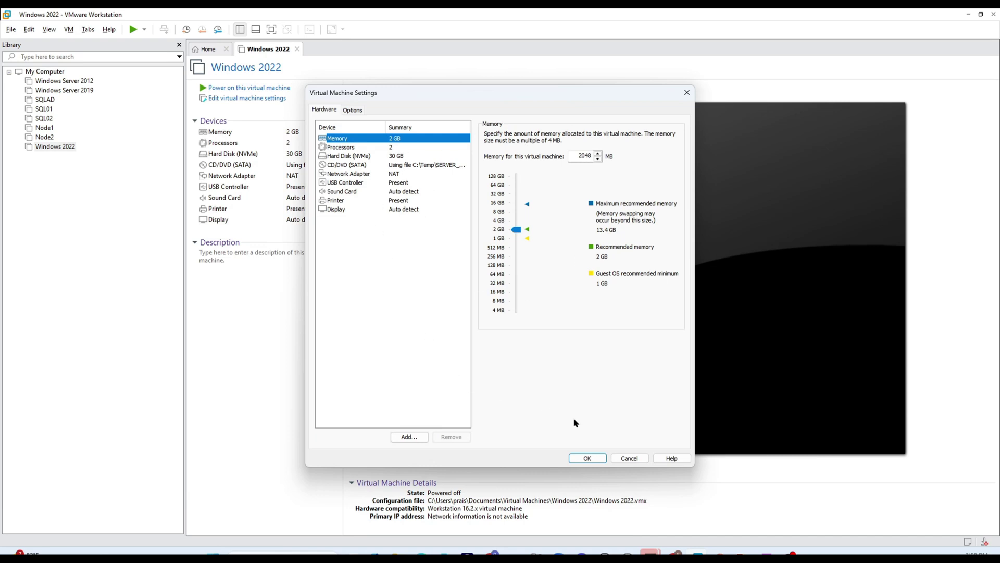
{"action": "left_click", "coordinate": [629, 458]}
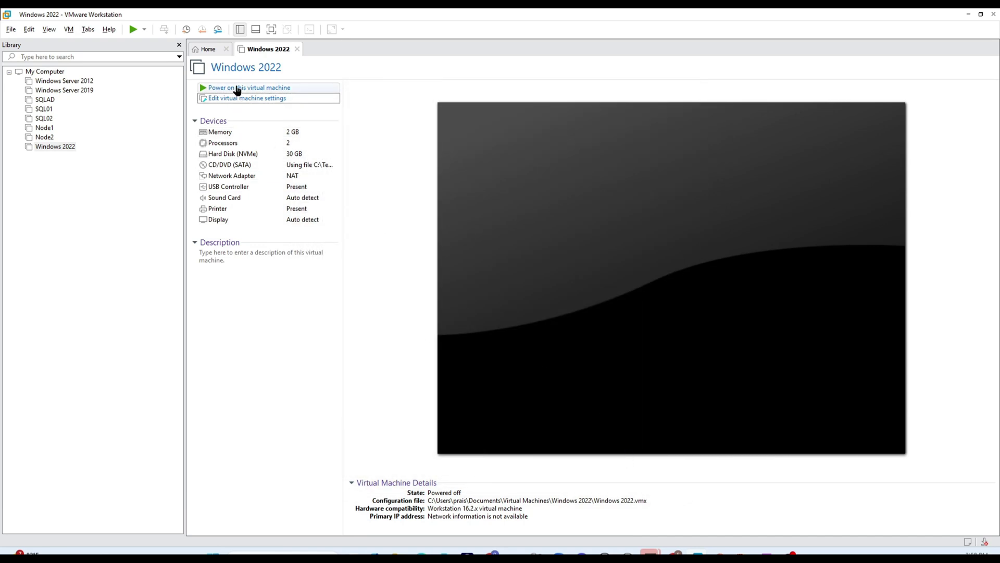
Step: Power on the Windows 2022 virtual machine and start the server installation with English (United States) language and US keyboard
{"action": "left_click", "coordinate": [235, 89]}
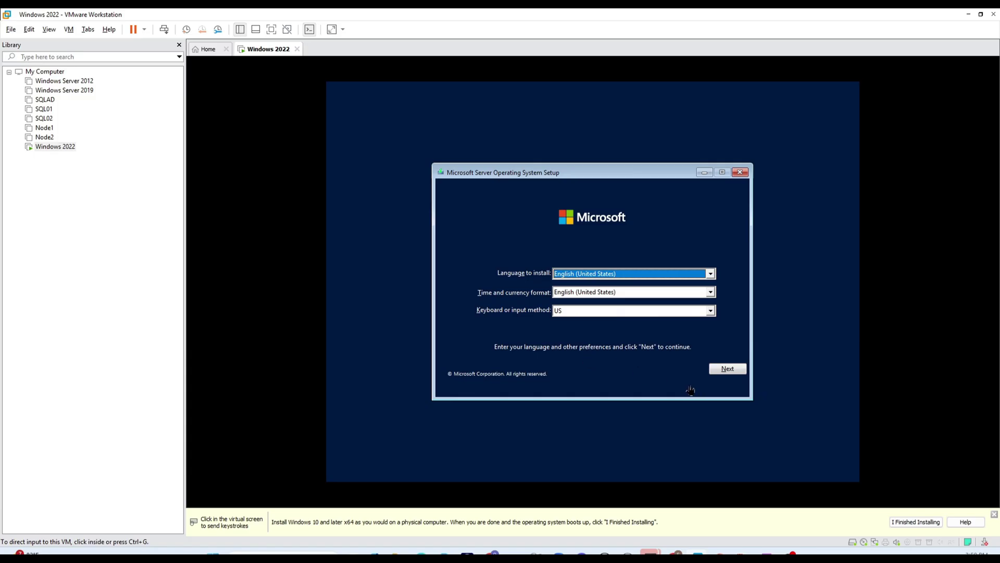
{"action": "left_click", "coordinate": [727, 369]}
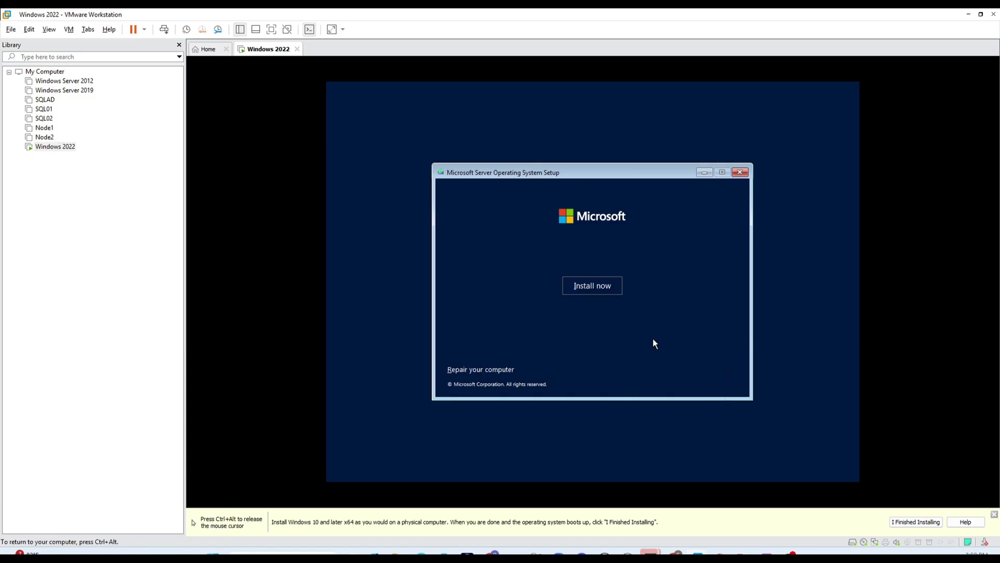
{"action": "left_click", "coordinate": [591, 289]}
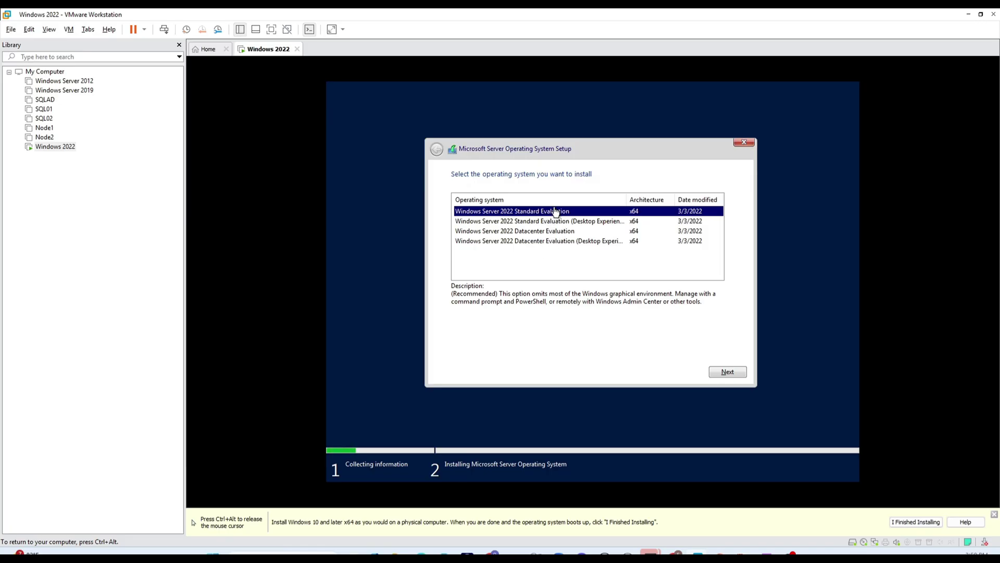
Step: Choose the Windows Server 2022 Datacenter Evaluation (Desktop Experience) edition and accept the Microsoft Software License Terms
{"action": "left_click", "coordinate": [499, 244]}
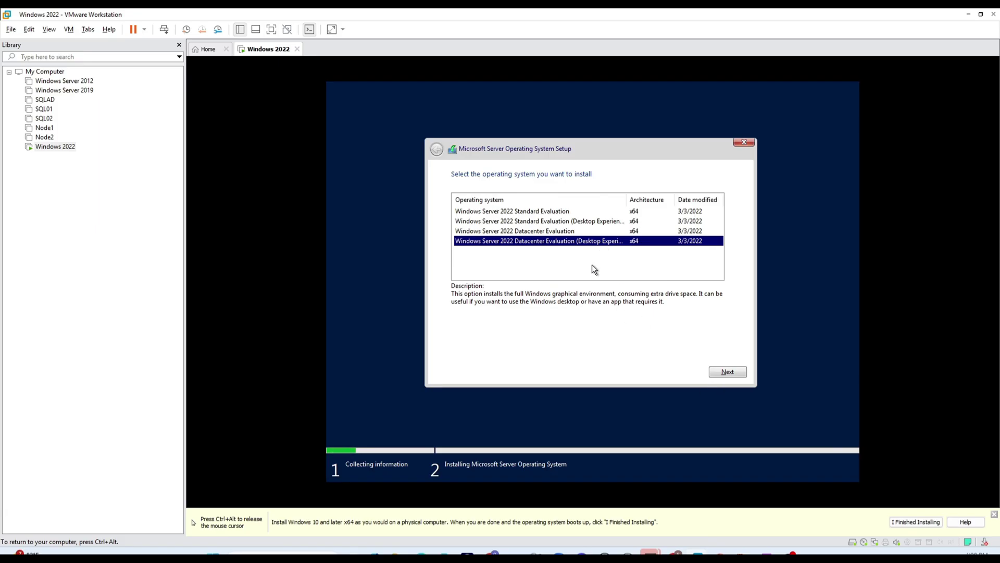
{"action": "left_click", "coordinate": [726, 372]}
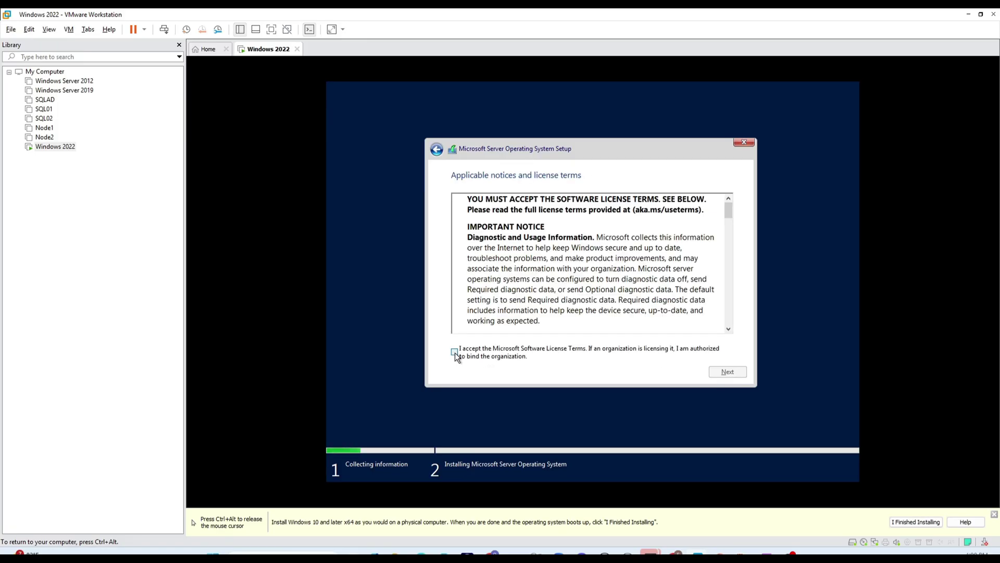
{"action": "left_click", "coordinate": [455, 352]}
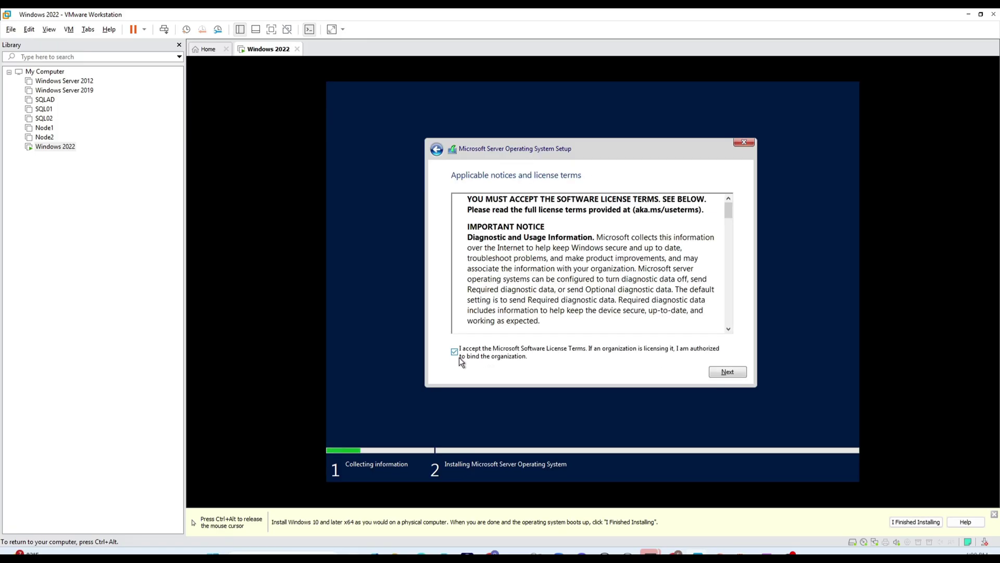
{"action": "left_click", "coordinate": [732, 374]}
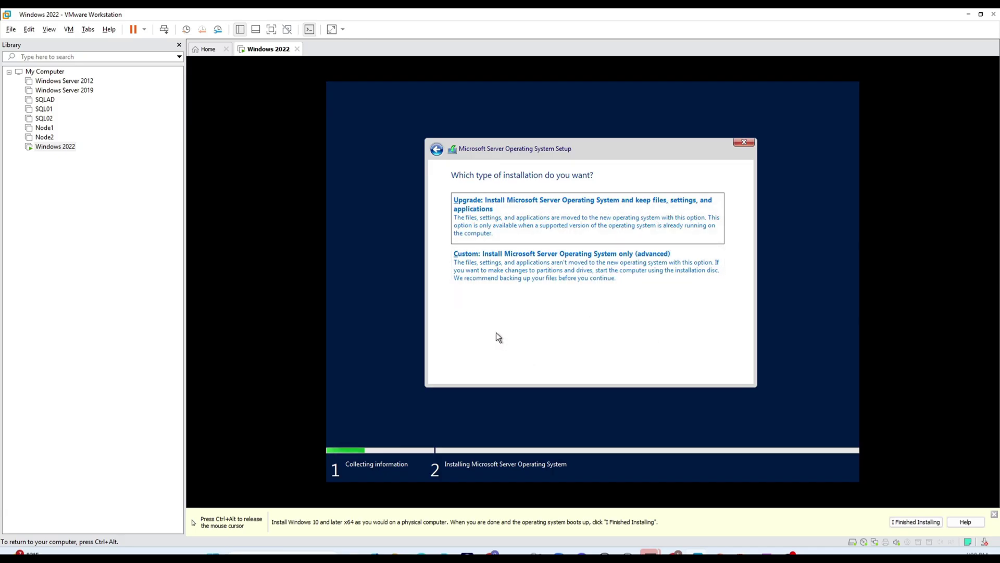
Step: Start a custom installation of the server operating system on the Drive 0 unallocated space
{"action": "left_click", "coordinate": [493, 267]}
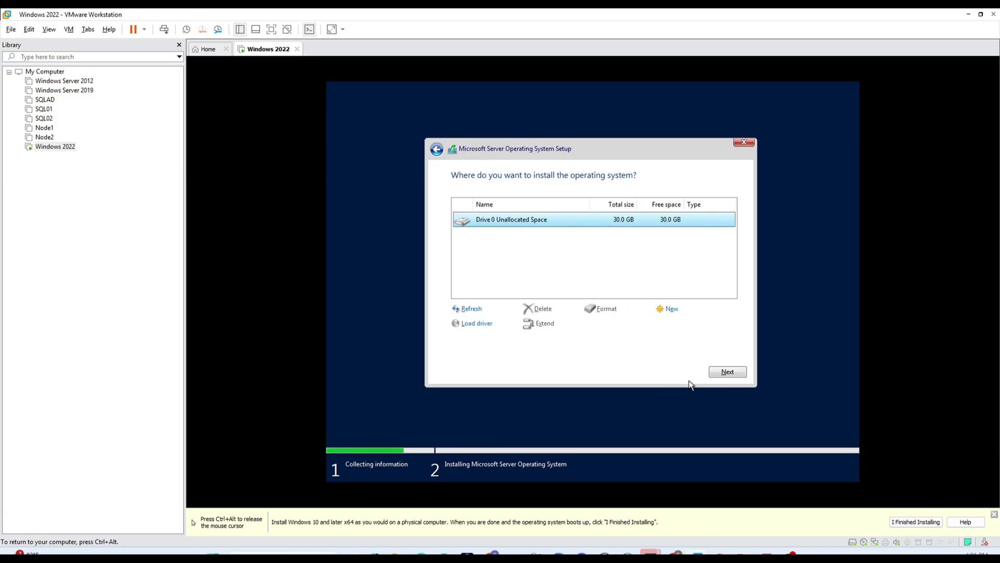
{"action": "left_click", "coordinate": [720, 373]}
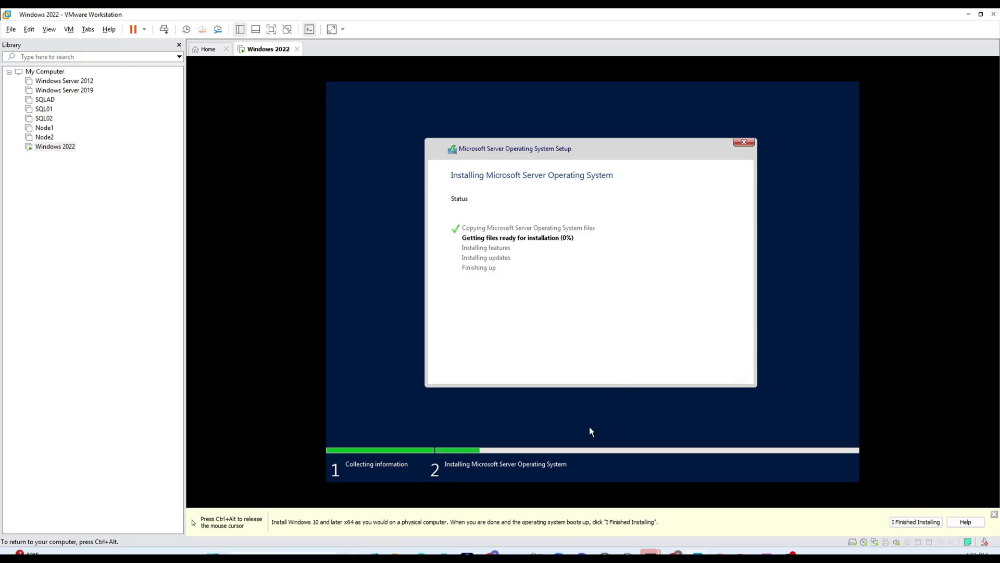
{"action": "key", "text": "ctrl+alt"}
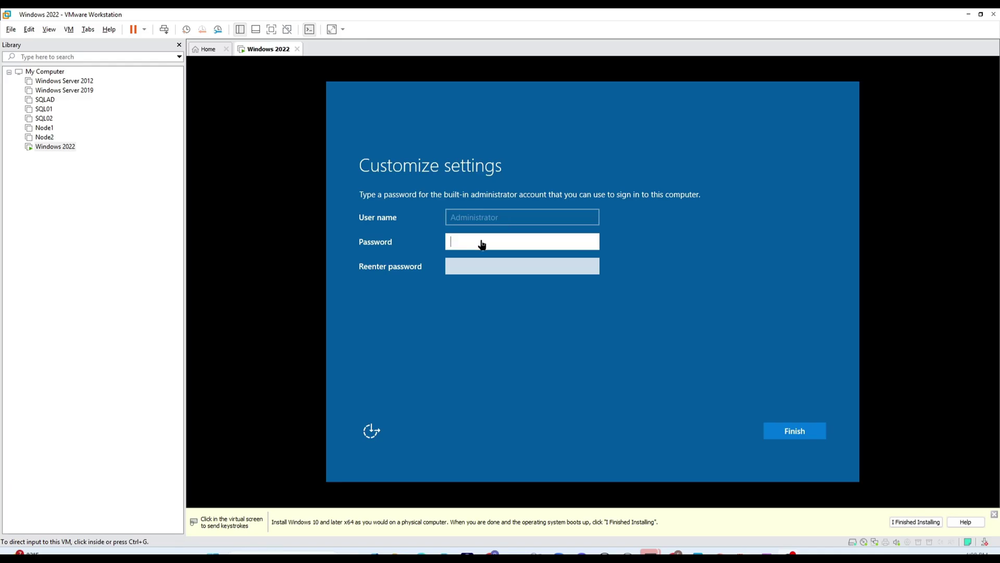
Step: Enter and re-enter a password for the built-in administrator account and finish customizing the settings
{"action": "left_click", "coordinate": [460, 239]}
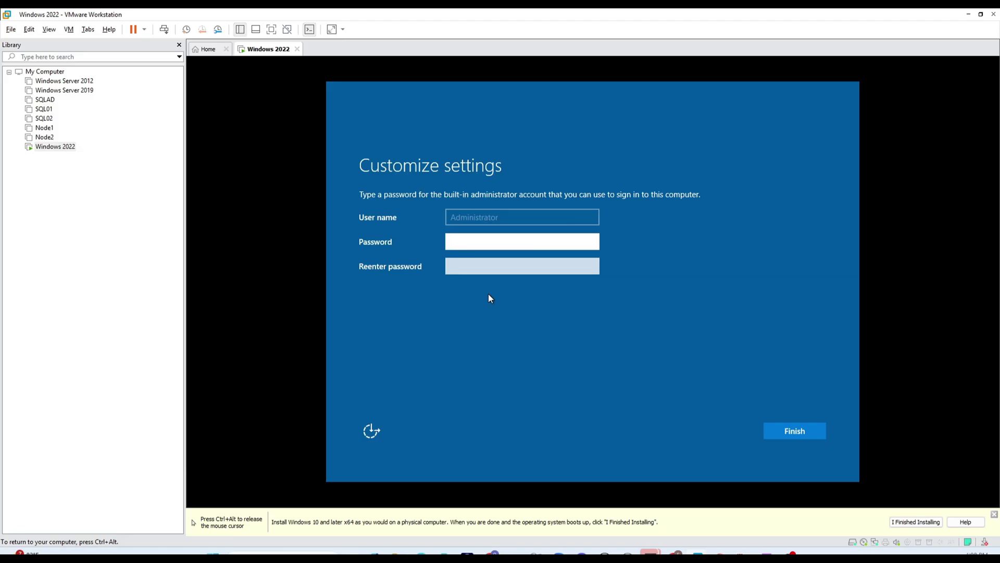
{"action": "type", "text": "**********"}
{"action": "key", "text": "Tab"}
{"action": "type", "text": "**********"}
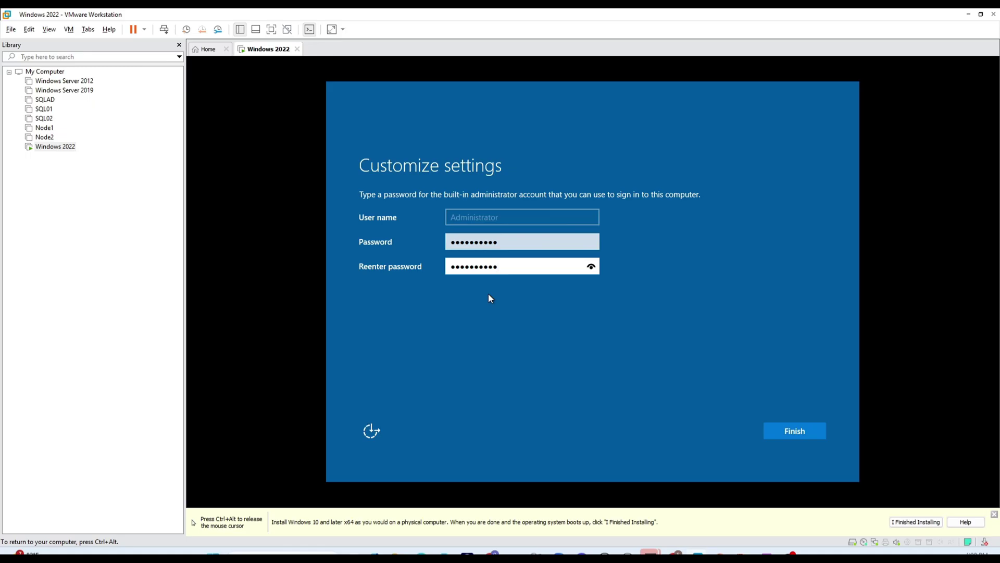
{"action": "left_click", "coordinate": [789, 435]}
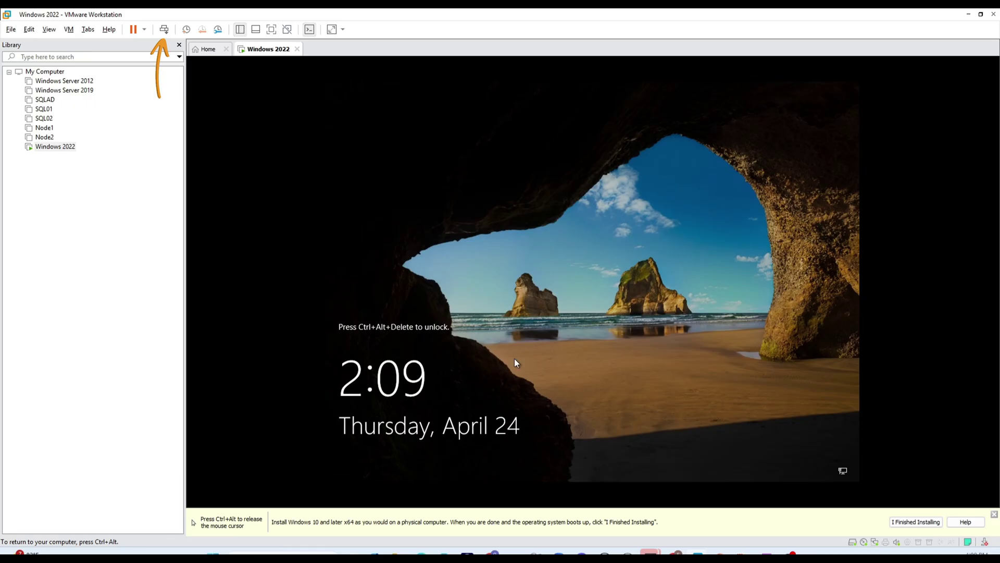
Step: Unlock the virtual machine and sign in to the administrator account with its password
{"action": "key", "text": "ctrl+alt"}
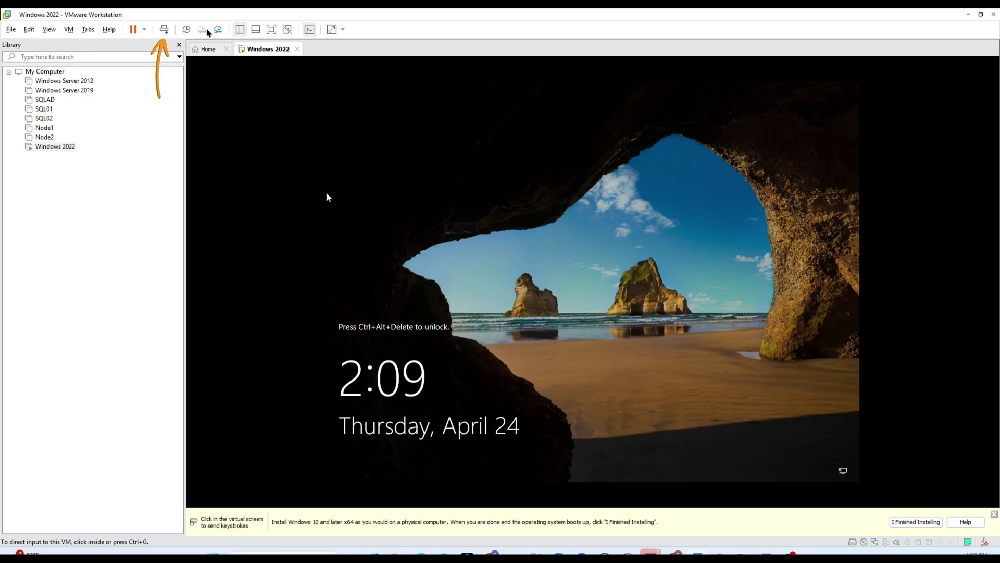
{"action": "left_click", "coordinate": [163, 30]}
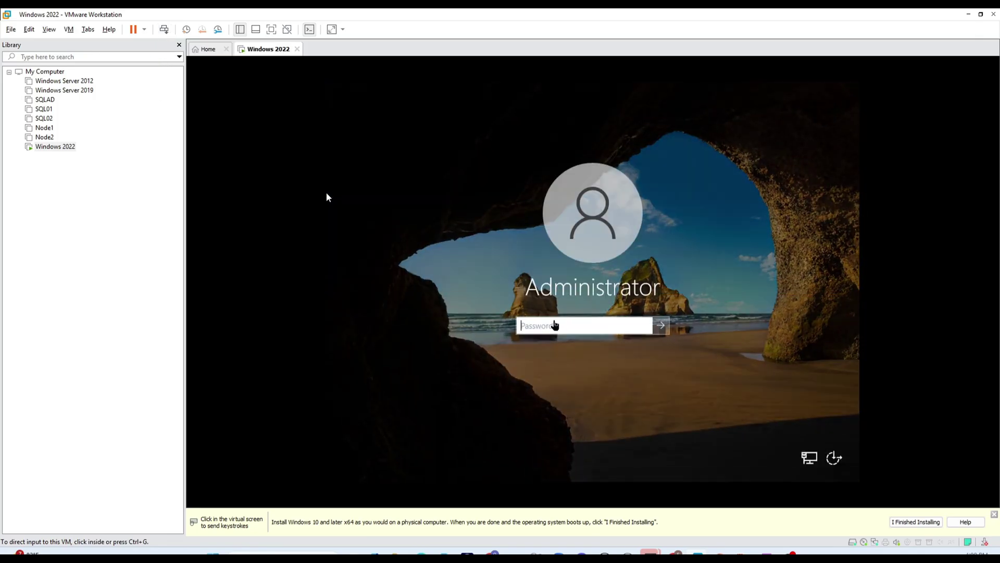
{"action": "left_click", "coordinate": [327, 197]}
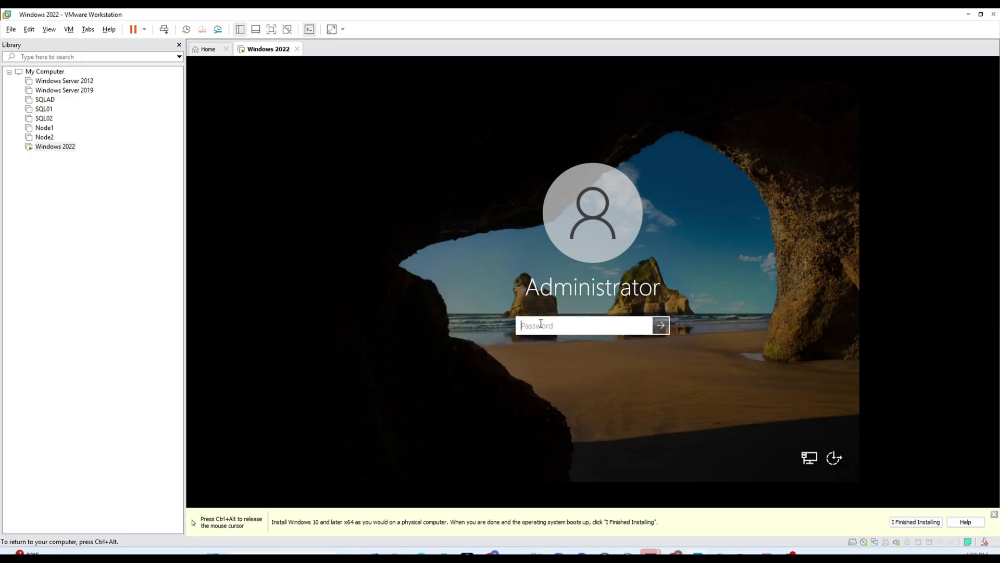
{"action": "type", "text": "**********"}
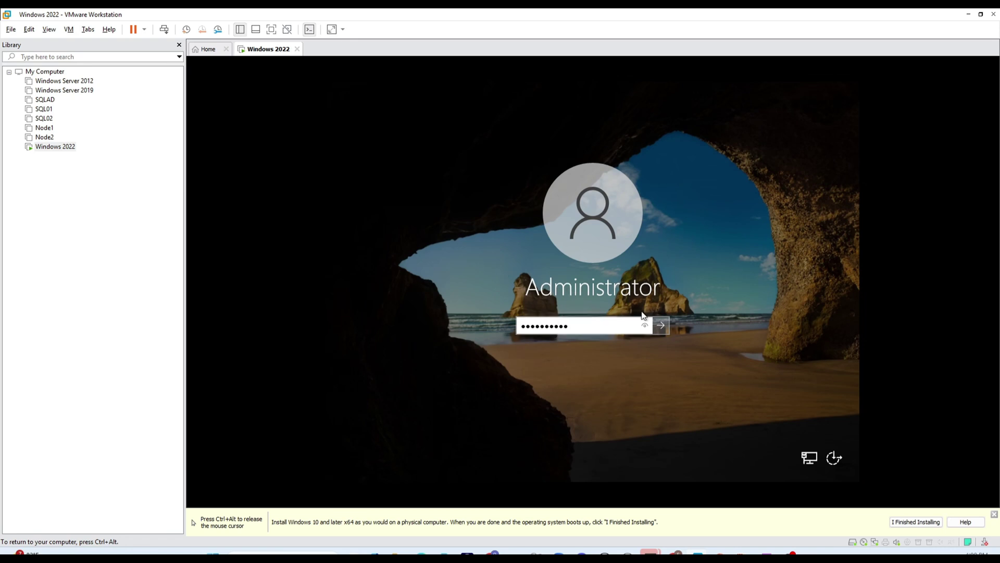
{"action": "left_click", "coordinate": [667, 331]}
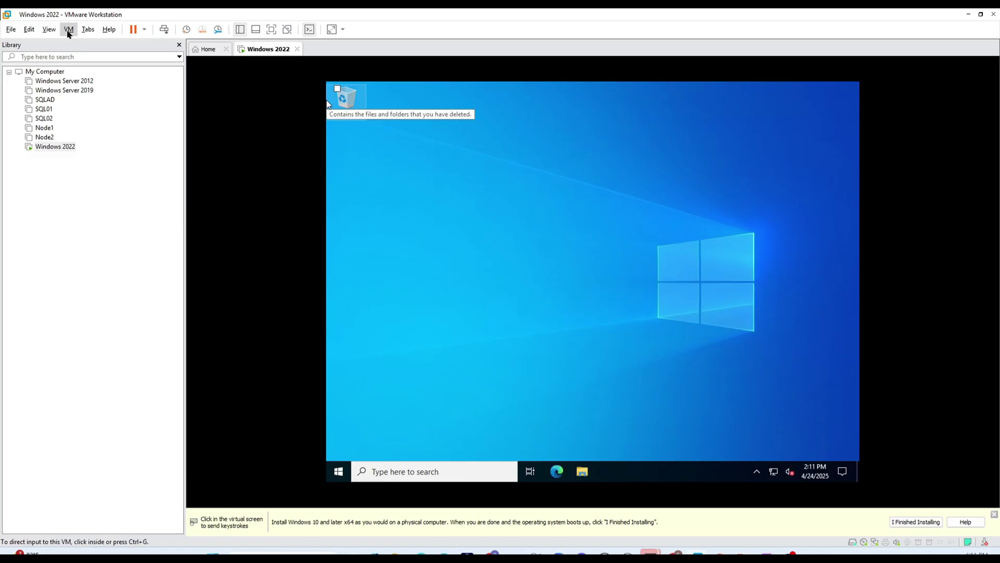
Step: Install VMware Tools in the Windows 2022 virtual machine using the Typical setup type
{"action": "left_click", "coordinate": [69, 29]}
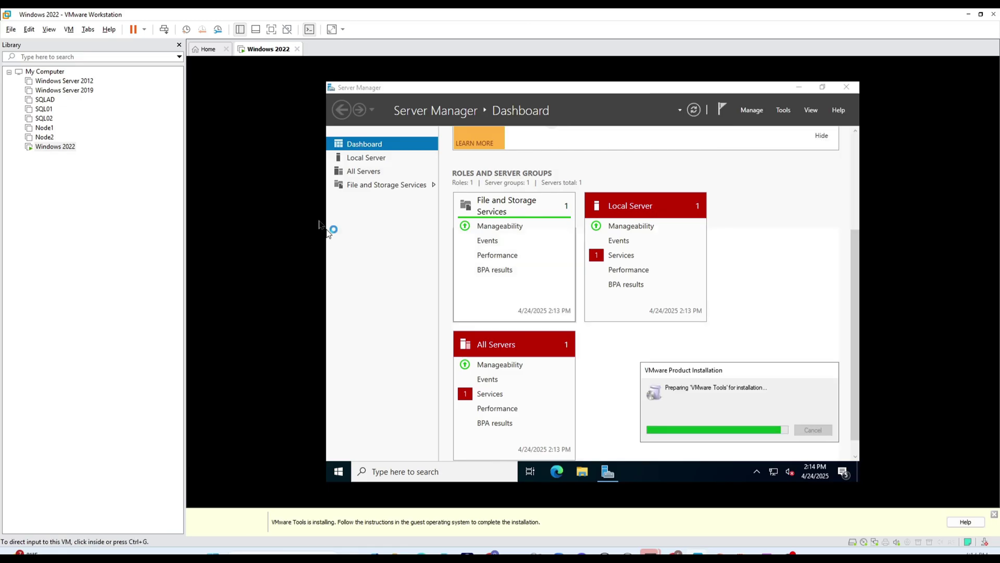
{"action": "left_click", "coordinate": [845, 320]}
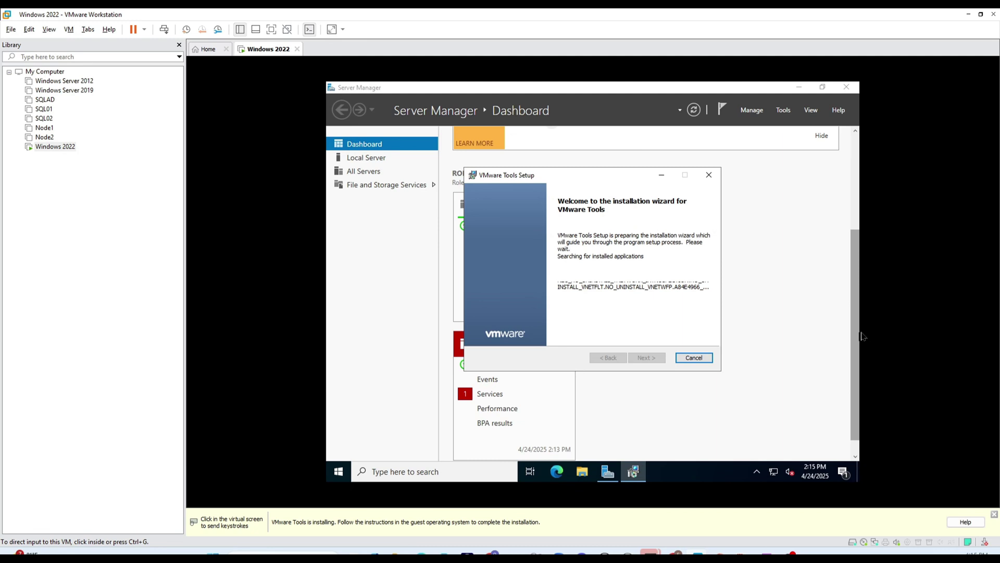
{"action": "left_click", "coordinate": [640, 362]}
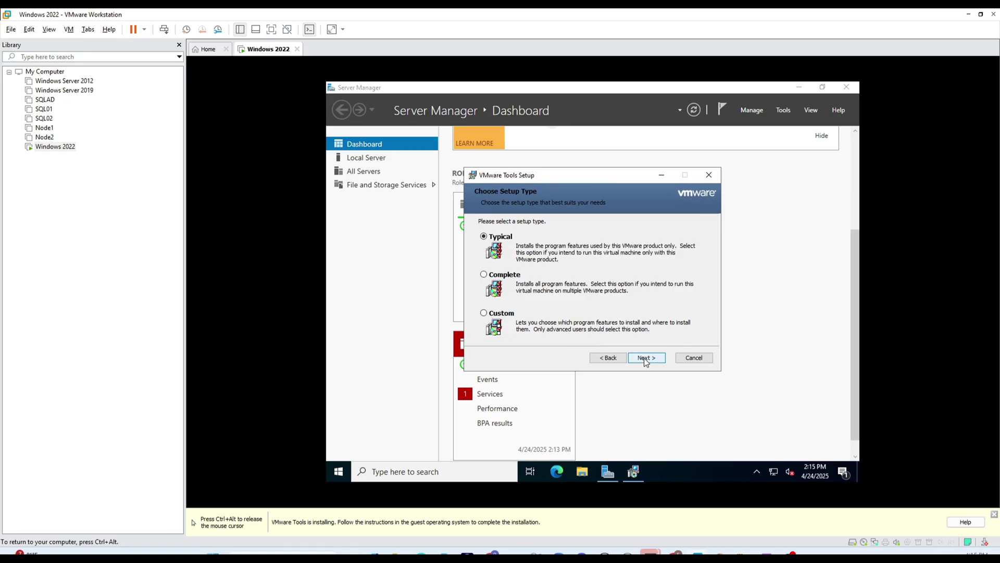
{"action": "left_click", "coordinate": [645, 359]}
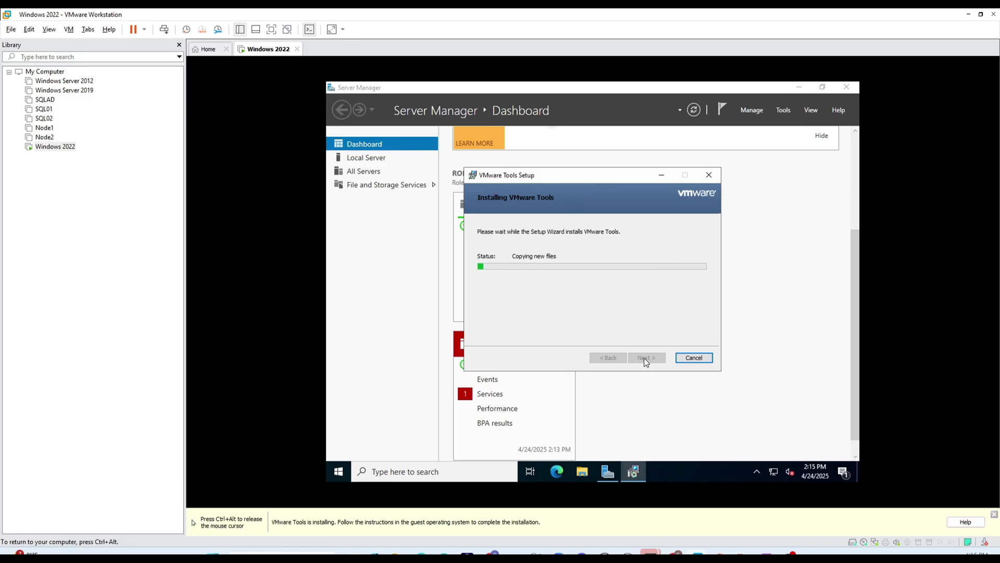
{"action": "key", "text": "ctrl+alt"}
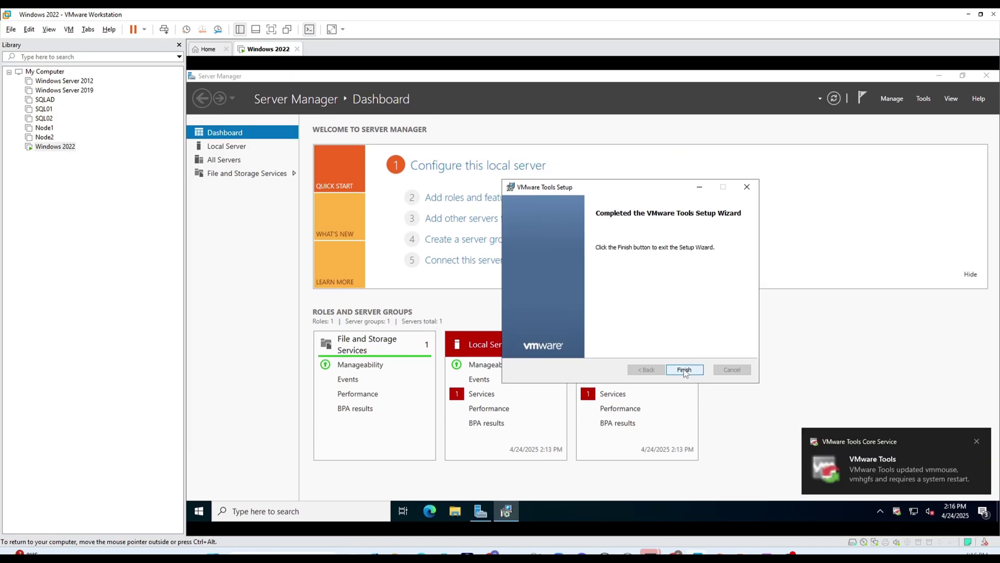
{"action": "left_click", "coordinate": [685, 359]}
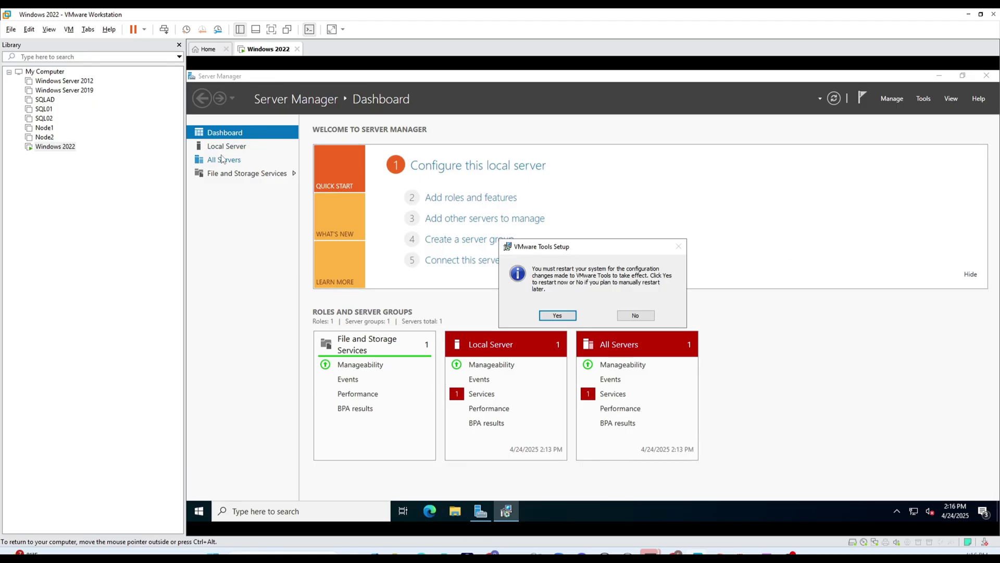
Step: Open the local server's computer name settings and try to rename the computer as "Windows 2022"
{"action": "left_click", "coordinate": [225, 149]}
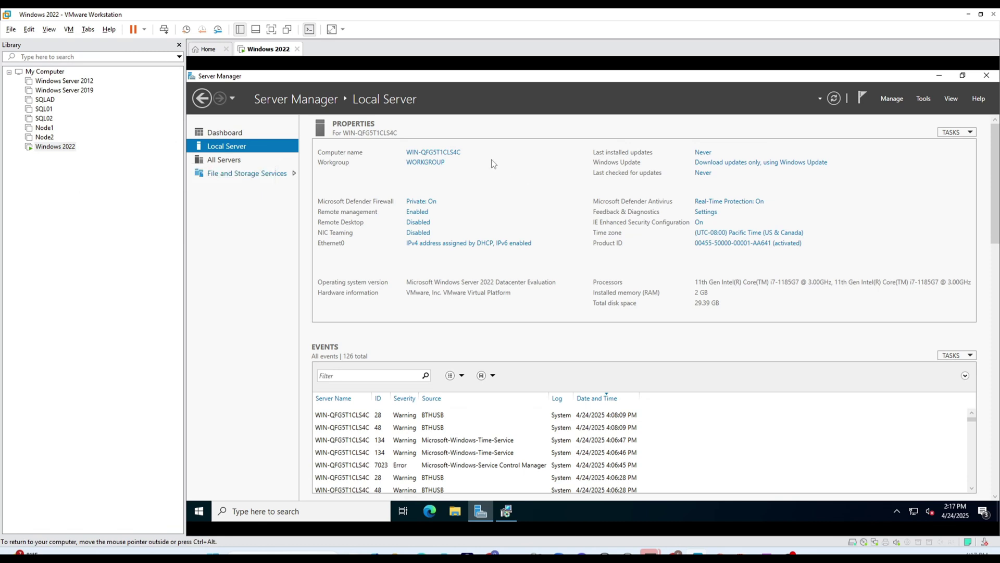
{"action": "left_click", "coordinate": [438, 156]}
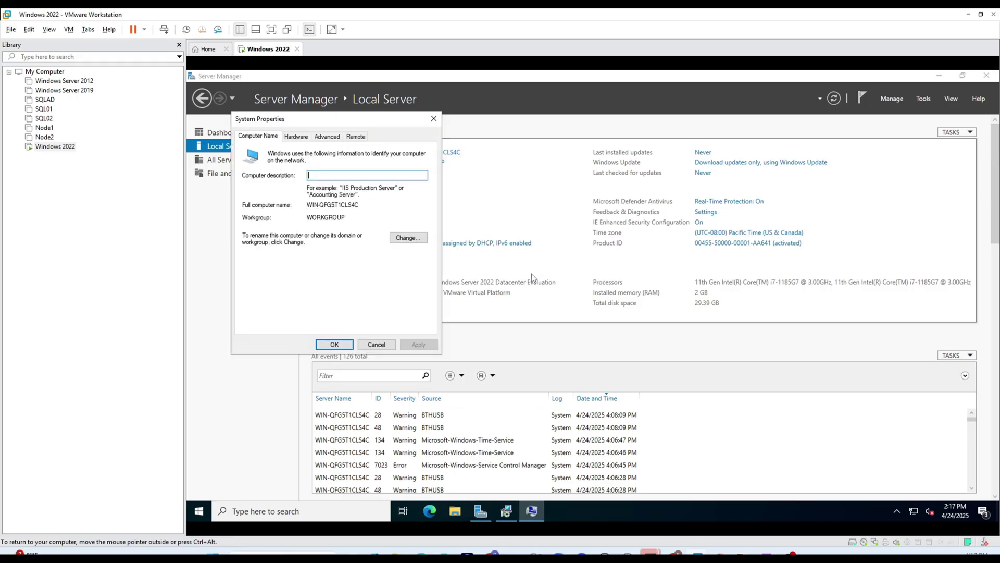
{"action": "left_click", "coordinate": [405, 242]}
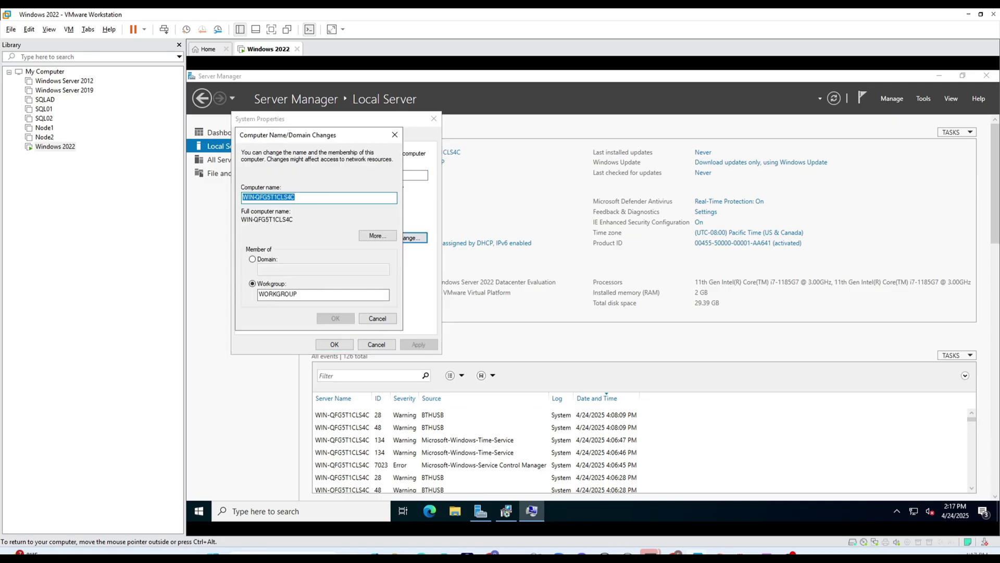
{"action": "type", "text": "W"}
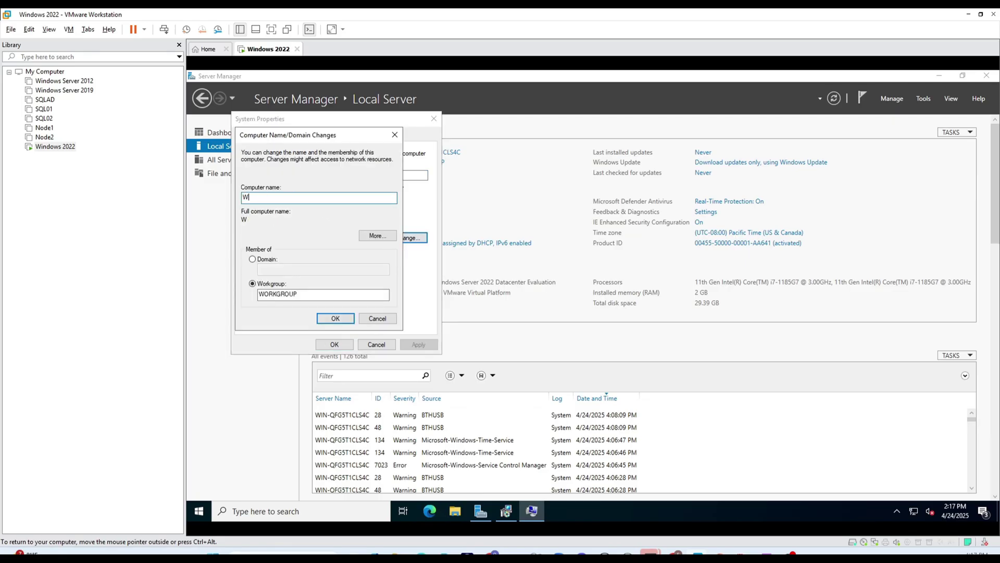
{"action": "type", "text": "indows 2022"}
{"action": "left_click", "coordinate": [336, 319]}
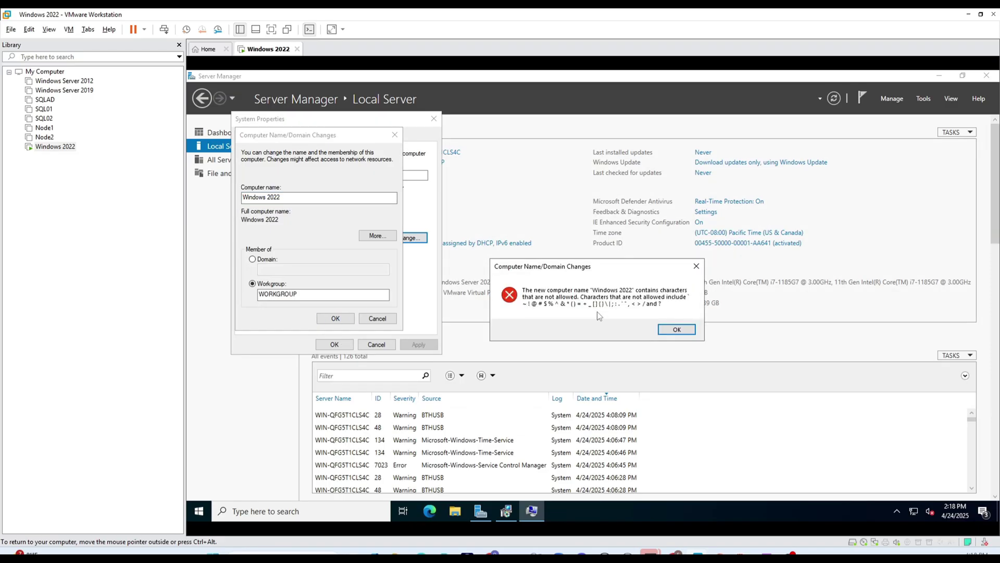
{"action": "left_click", "coordinate": [677, 330]}
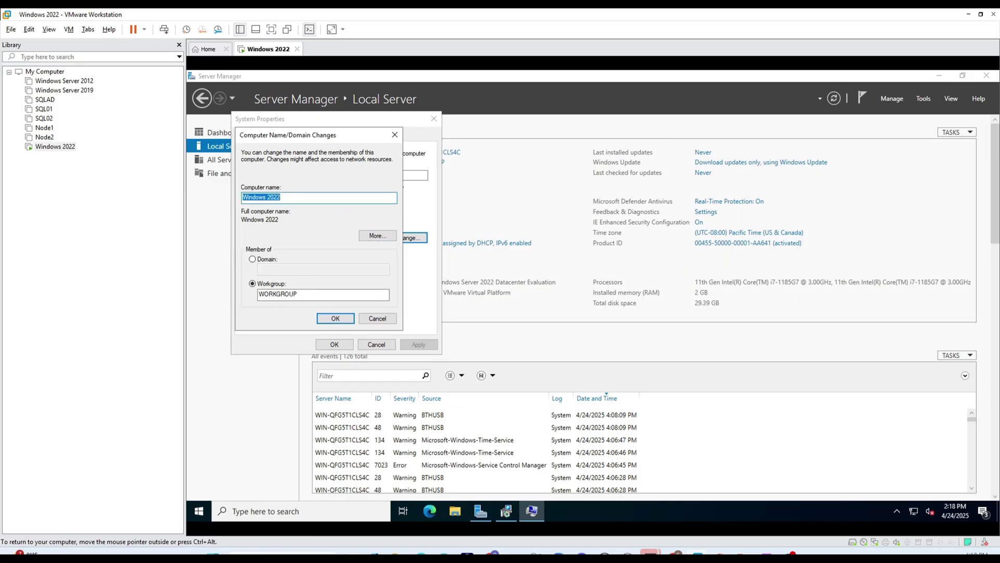
Step: Rename the computer as Windows2022 without a space and postpone the required restart
{"action": "left_click", "coordinate": [268, 197]}
{"action": "key", "text": "BackSpace"}
{"action": "left_click", "coordinate": [335, 319]}
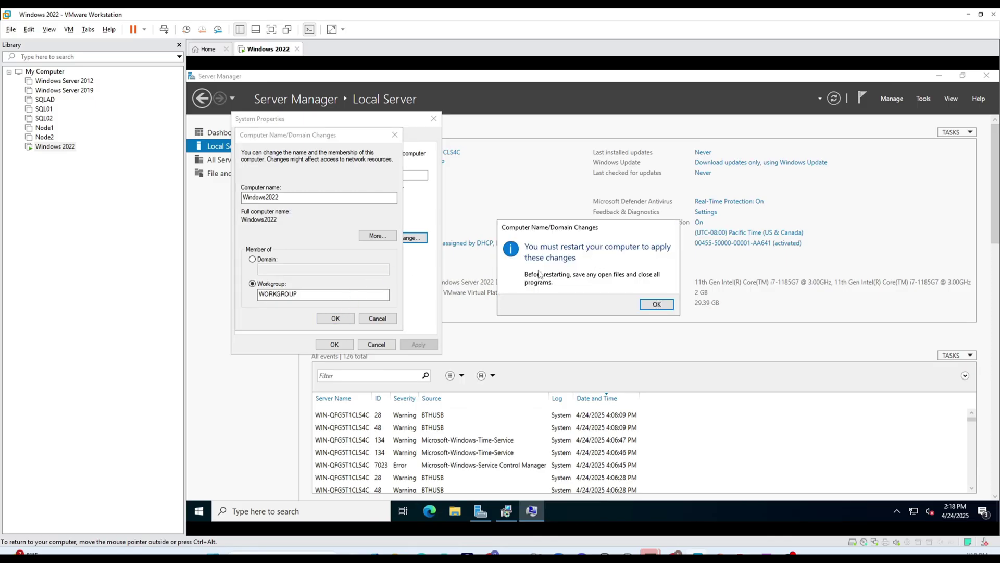
{"action": "left_click", "coordinate": [657, 304]}
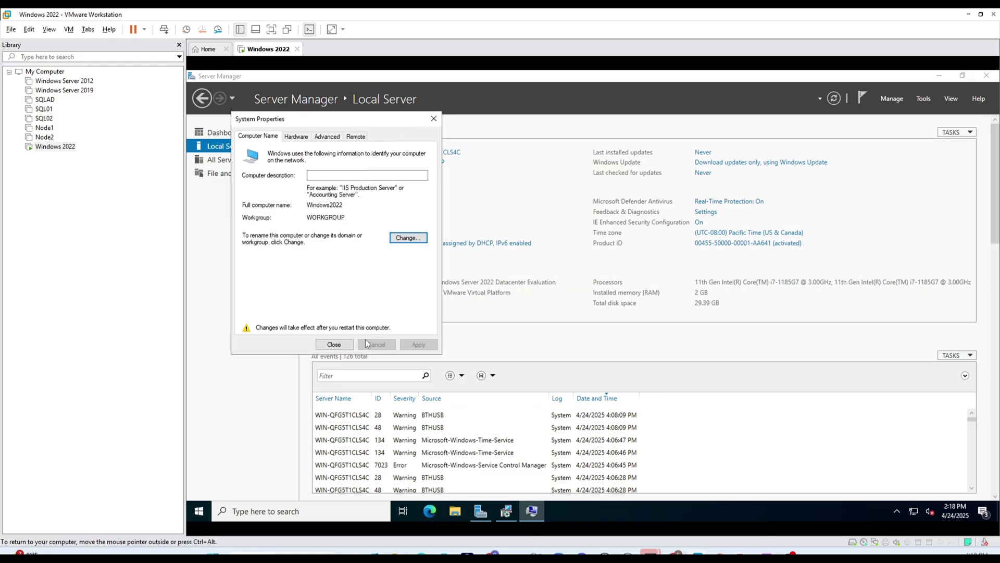
{"action": "left_click", "coordinate": [339, 345]}
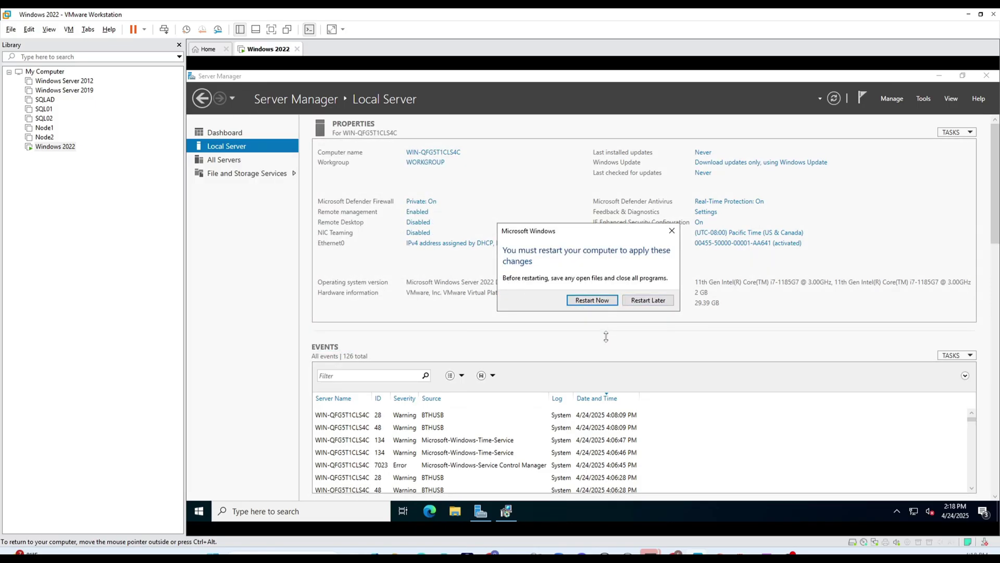
{"action": "left_click", "coordinate": [646, 301]}
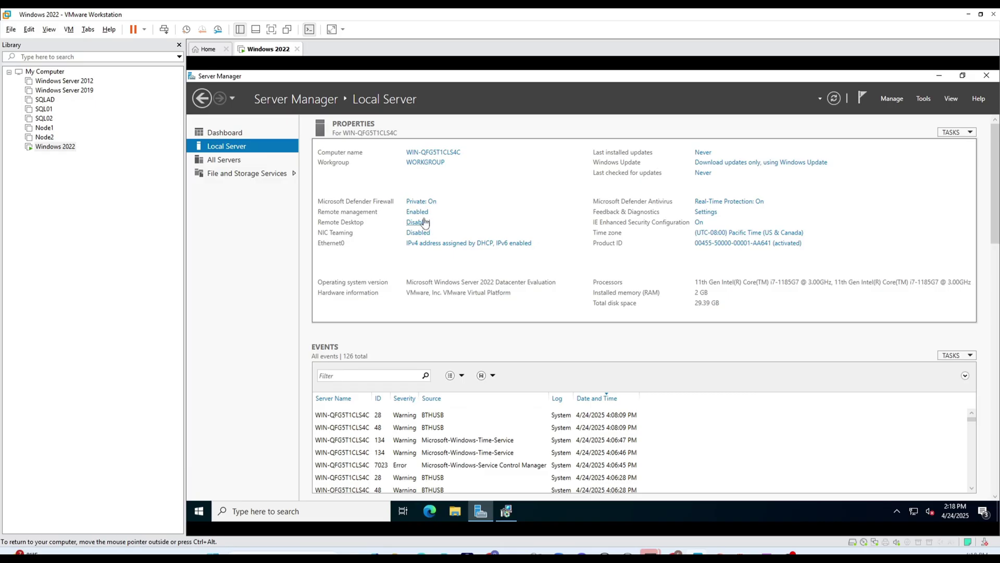
Step: Enable Remote Desktop by allowing remote connections to this computer without requiring Network Level Authentication
{"action": "left_click", "coordinate": [698, 223]}
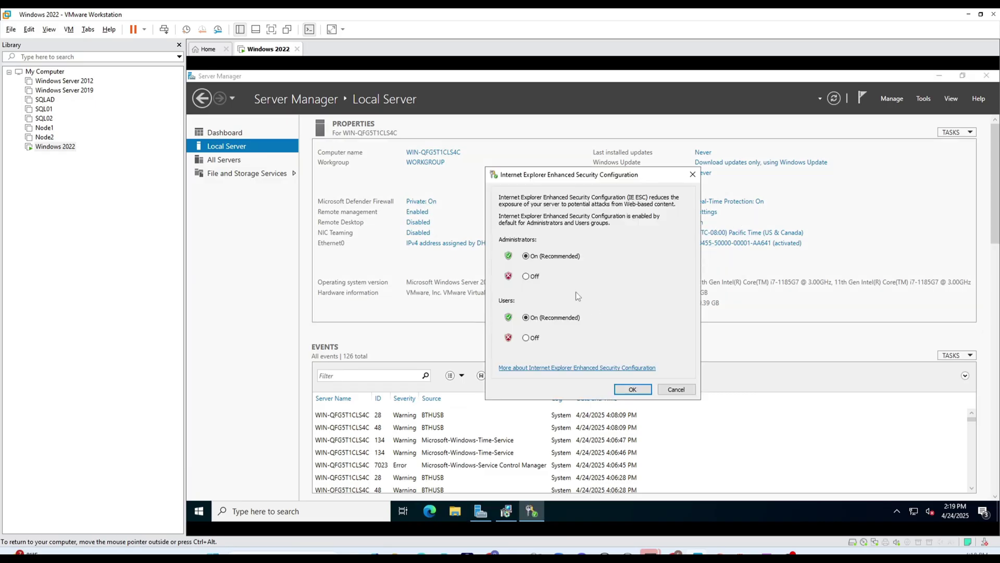
{"action": "left_click", "coordinate": [672, 392]}
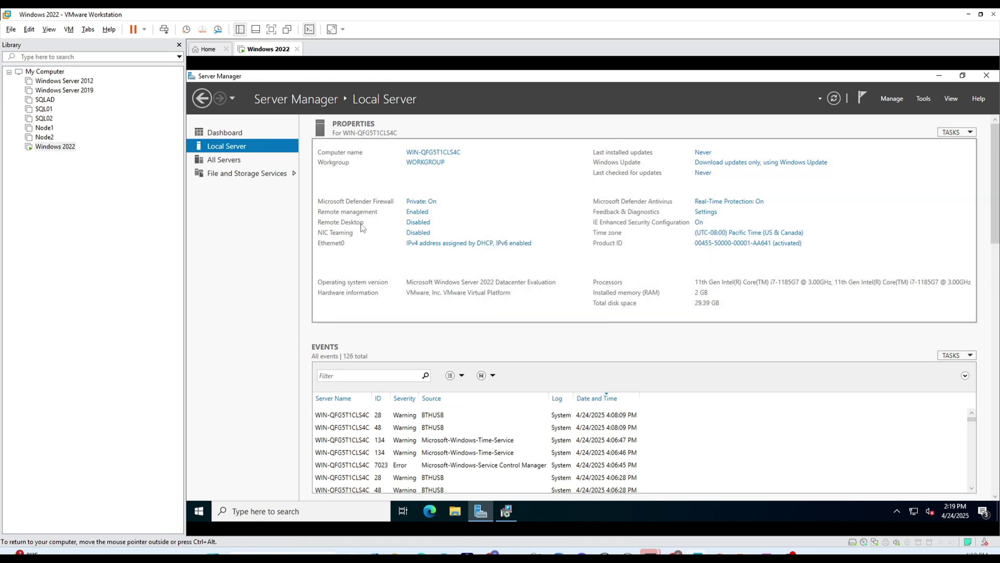
{"action": "left_click", "coordinate": [422, 224]}
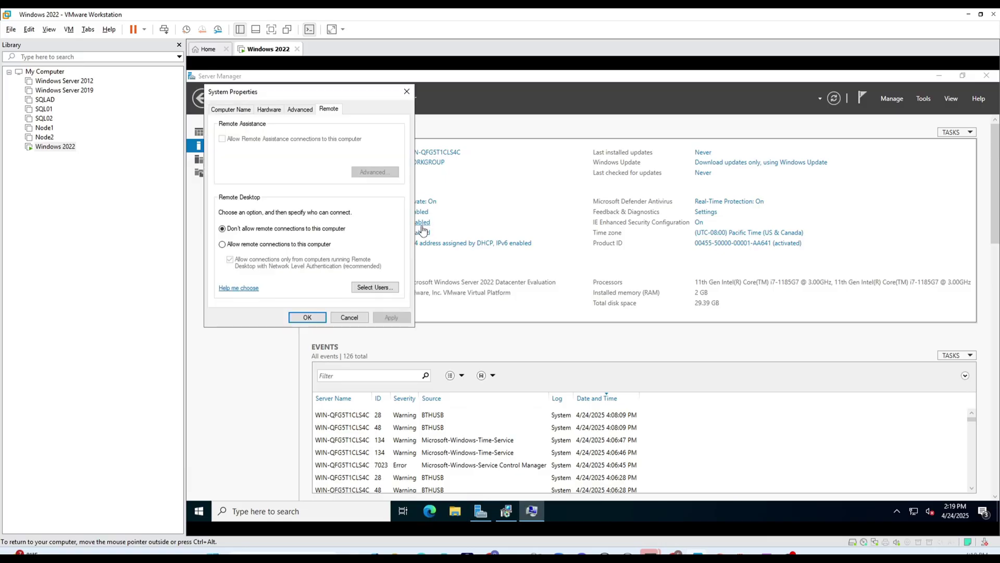
{"action": "left_click", "coordinate": [235, 243]}
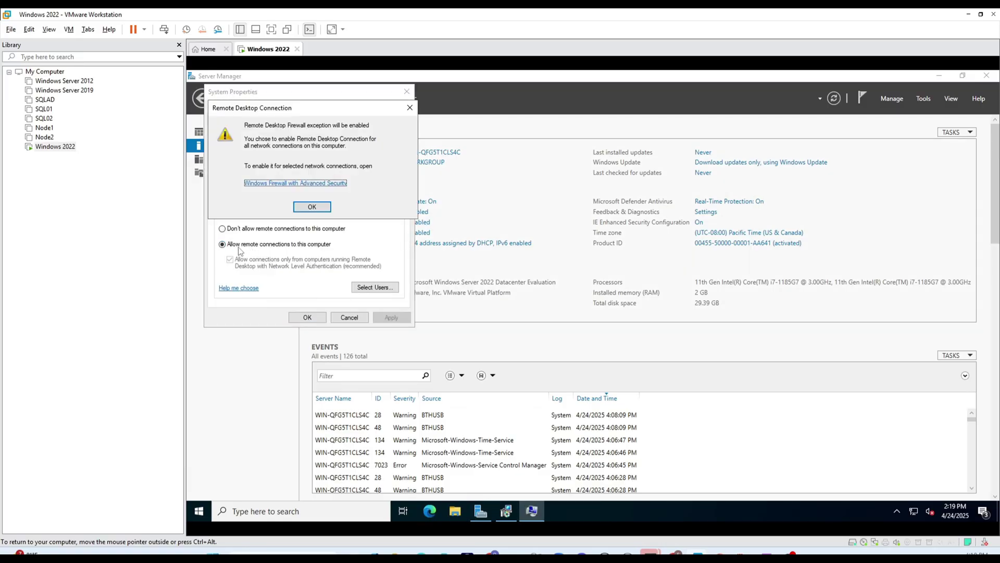
{"action": "left_click", "coordinate": [311, 208]}
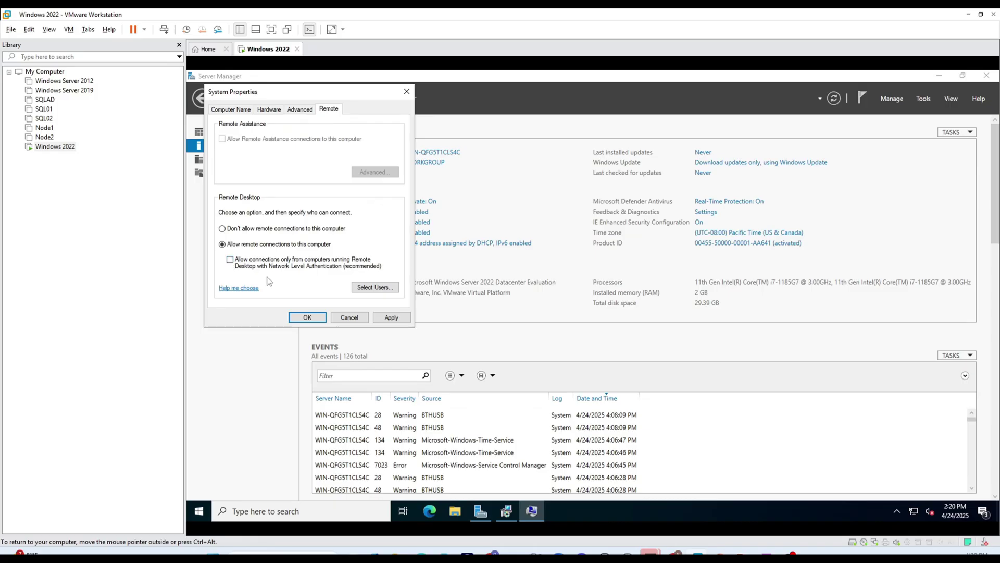
{"action": "left_click", "coordinate": [308, 318]}
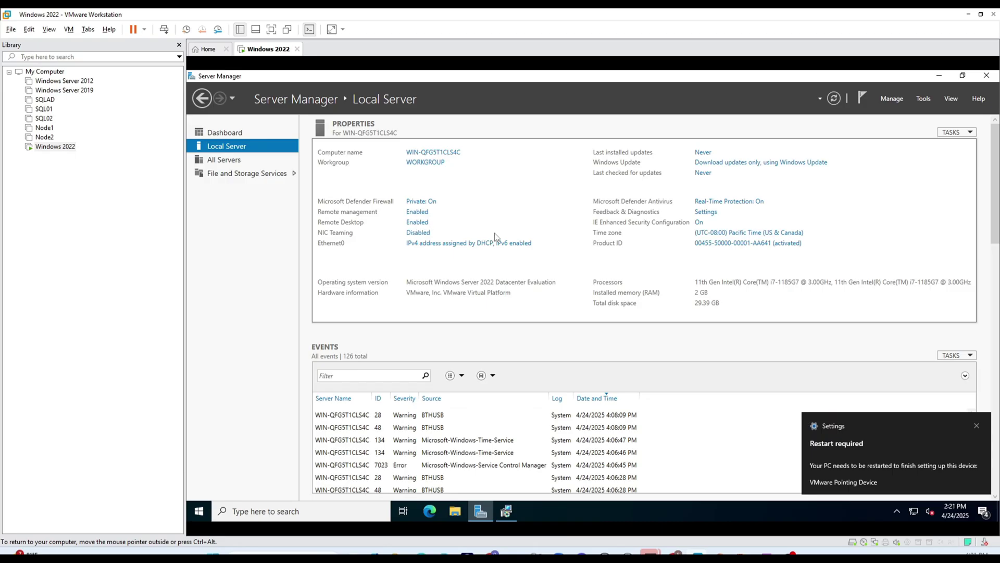
Step: Turn off IE Enhanced Security Configuration for both Administrators and Users and return to the Server Manager dashboard
{"action": "left_click", "coordinate": [700, 223]}
{"action": "left_click", "coordinate": [535, 277]}
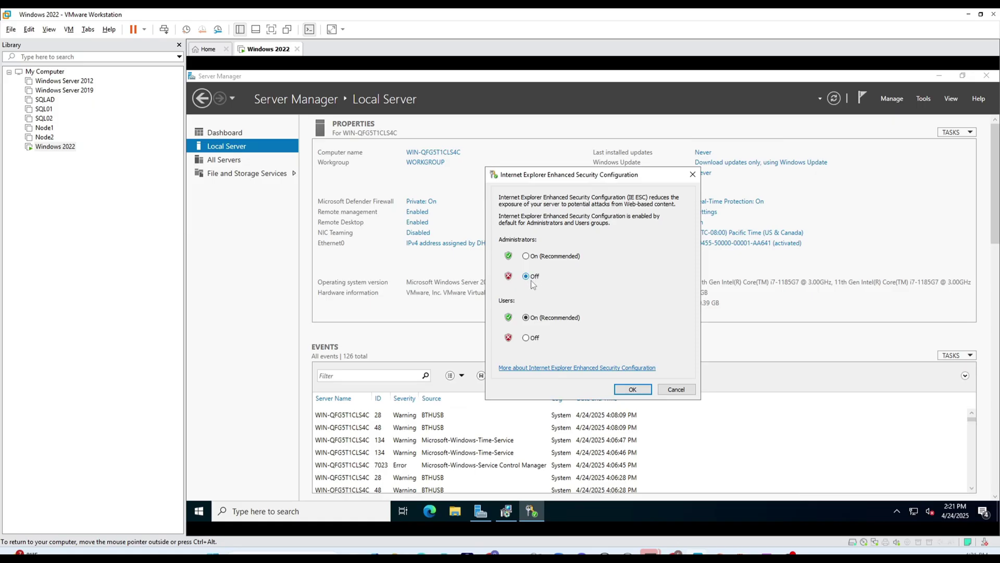
{"action": "left_click", "coordinate": [527, 337]}
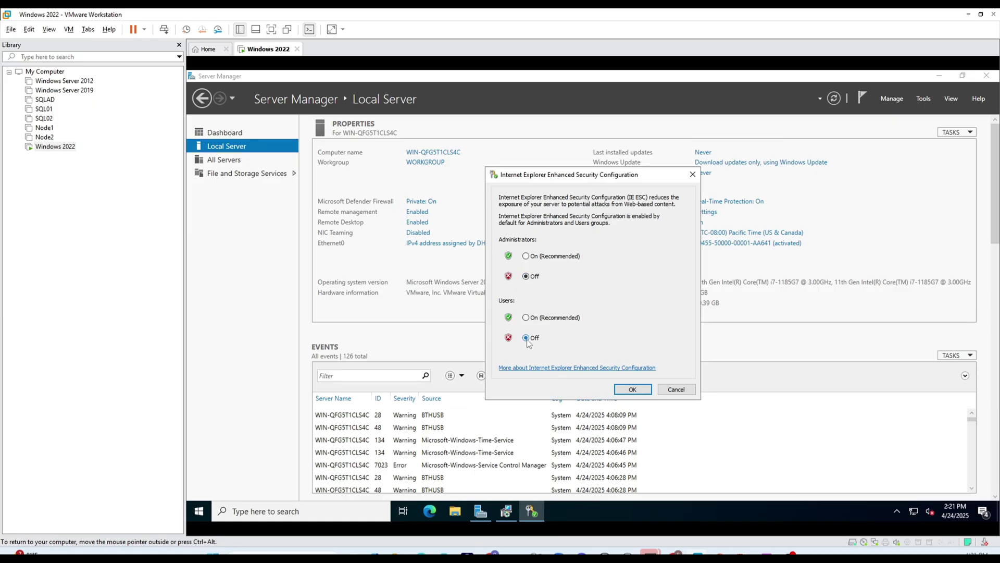
{"action": "left_click", "coordinate": [632, 391]}
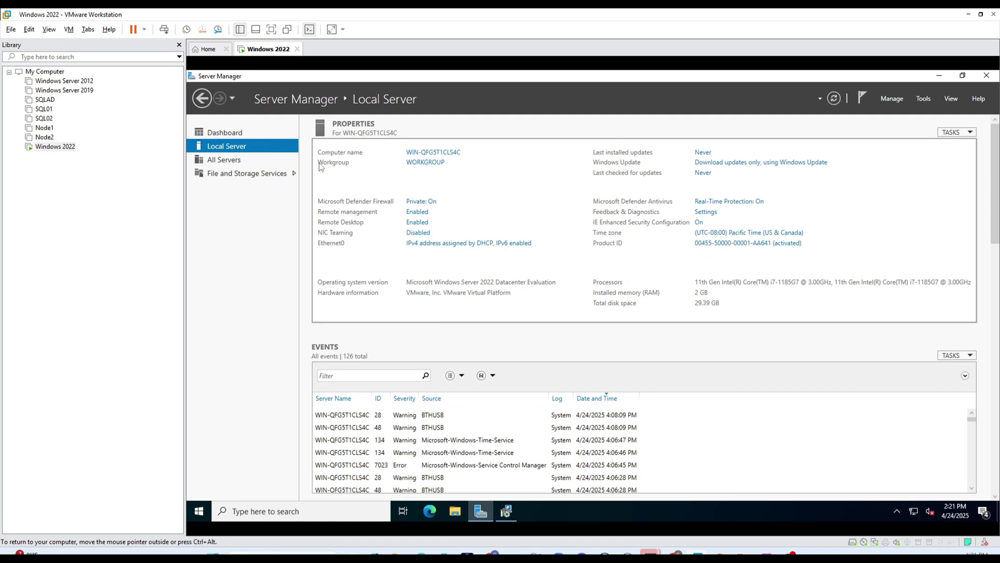
{"action": "left_click", "coordinate": [231, 134]}
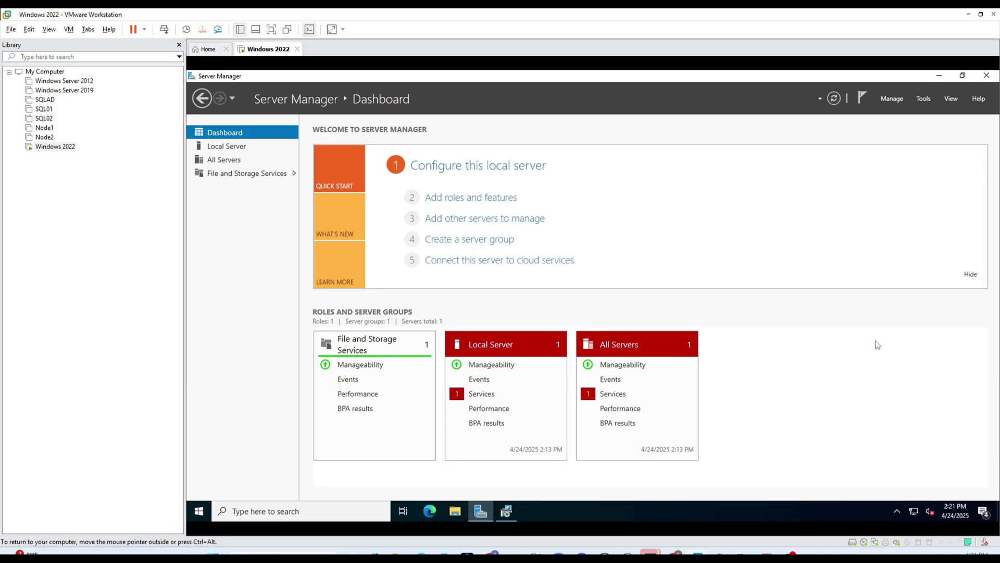
Step: Examine the folders and drives under This PC with the virtual machine displayed in full screen
{"action": "left_click", "coordinate": [271, 29]}
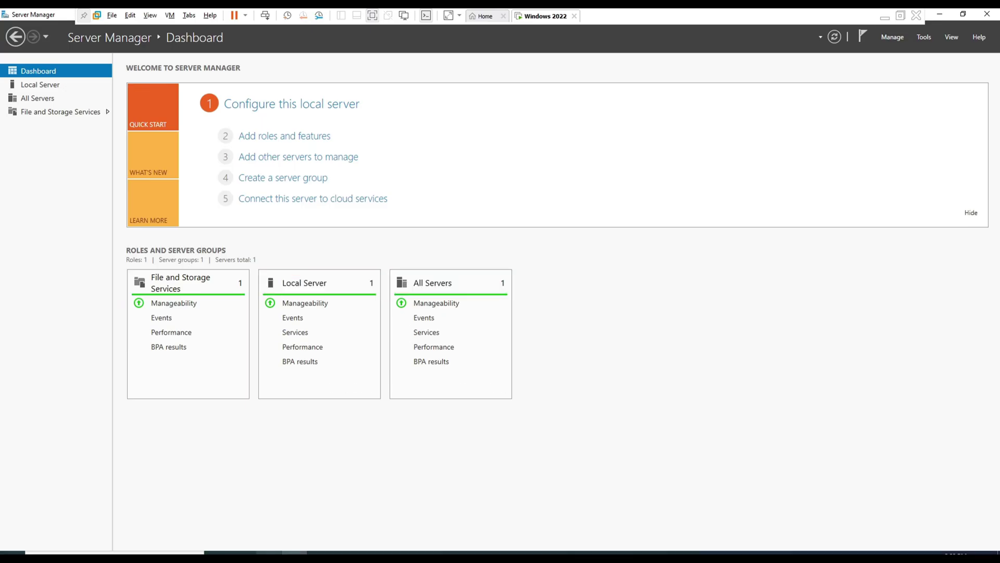
{"action": "left_click", "coordinate": [269, 553]}
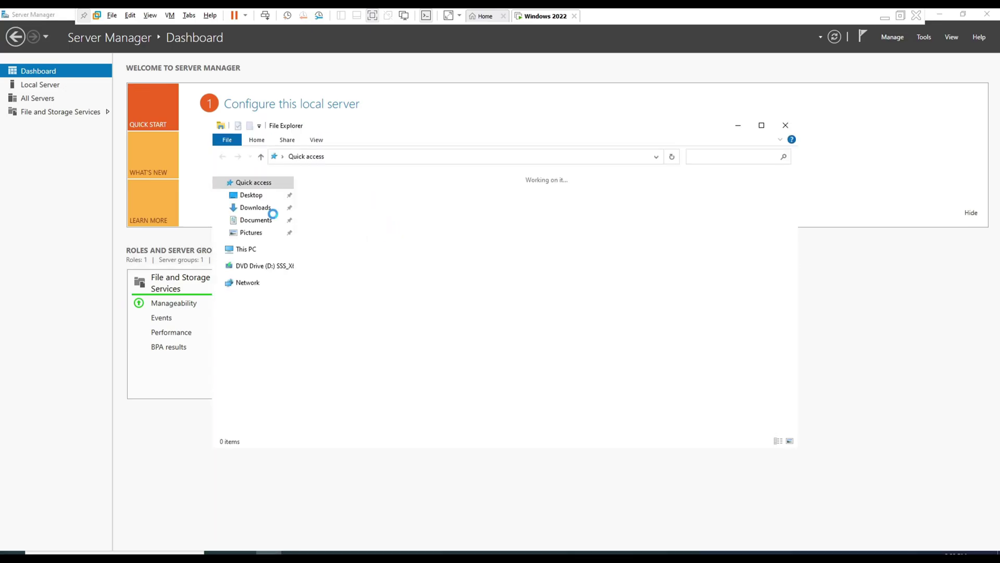
{"action": "left_click", "coordinate": [258, 250]}
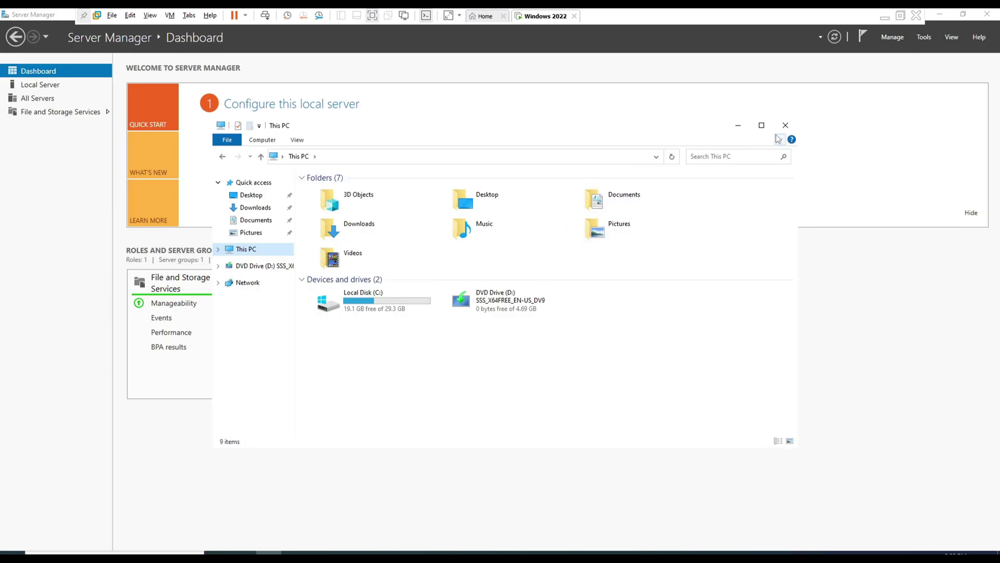
{"action": "left_click", "coordinate": [785, 125]}
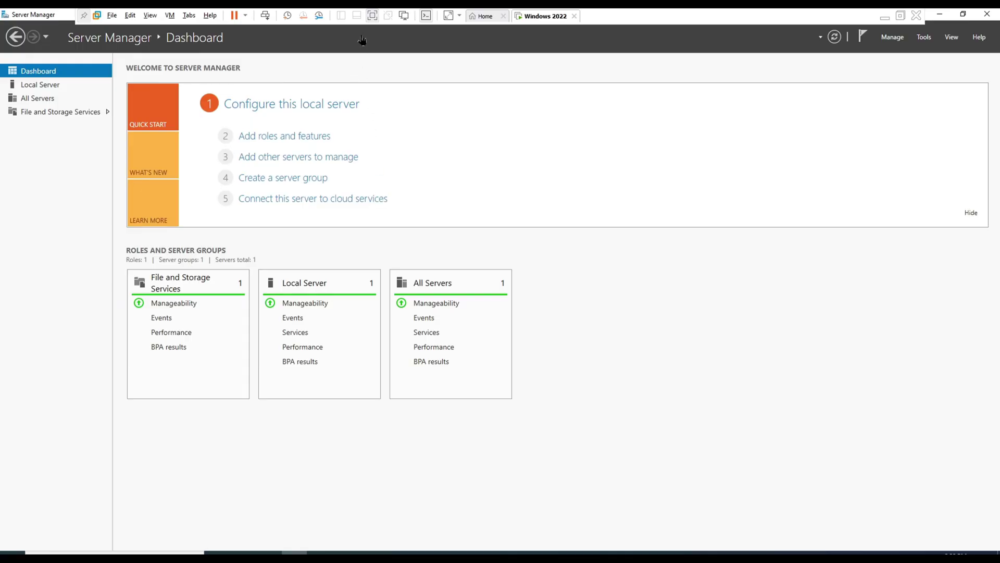
{"action": "left_click", "coordinate": [375, 18]}
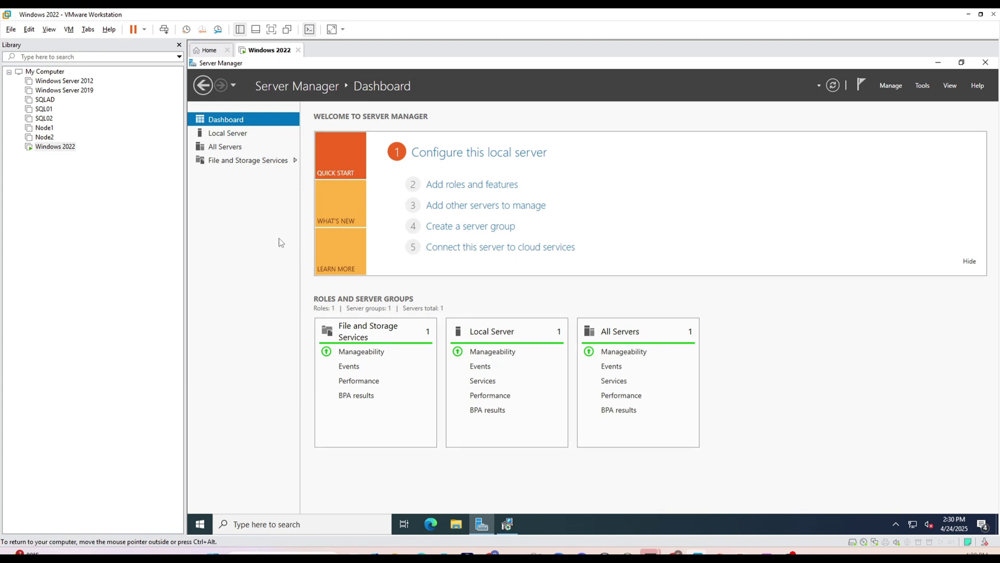
Step: Examine the Windows 2022 virtual machine's snapshot tree in Snapshot Manager and close it
{"action": "right_click", "coordinate": [61, 148]}
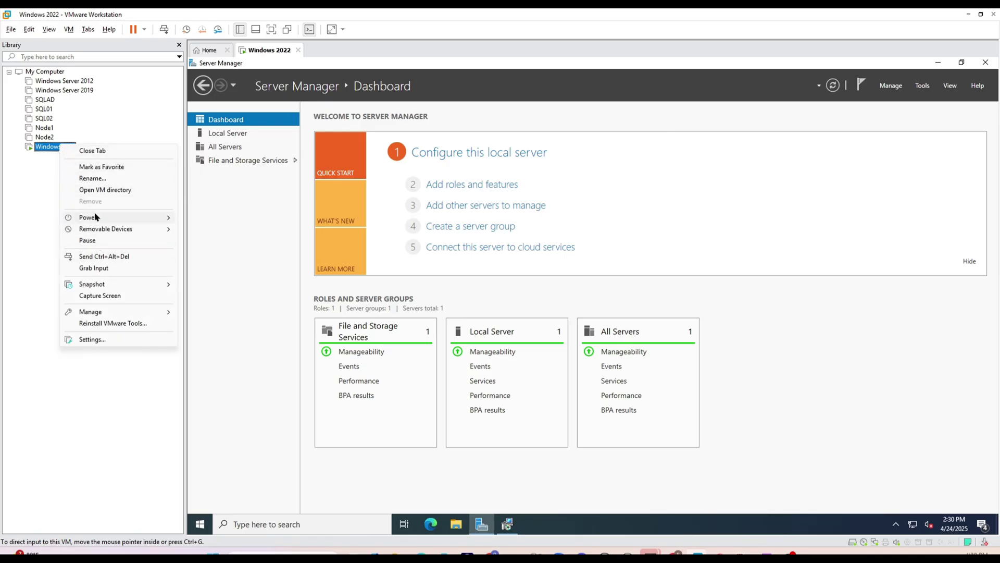
{"action": "mouse_move", "coordinate": [99, 217]}
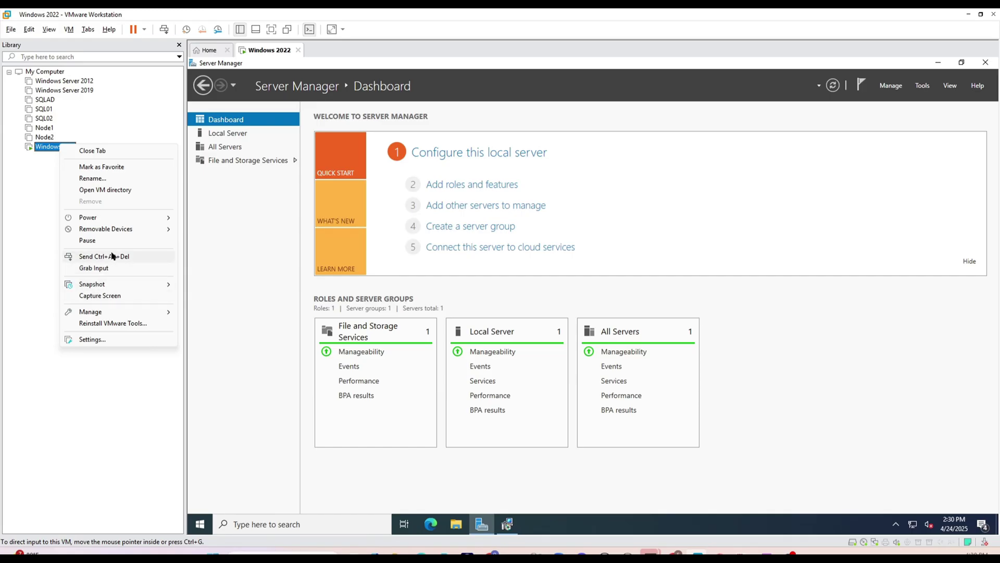
{"action": "mouse_move", "coordinate": [124, 285]}
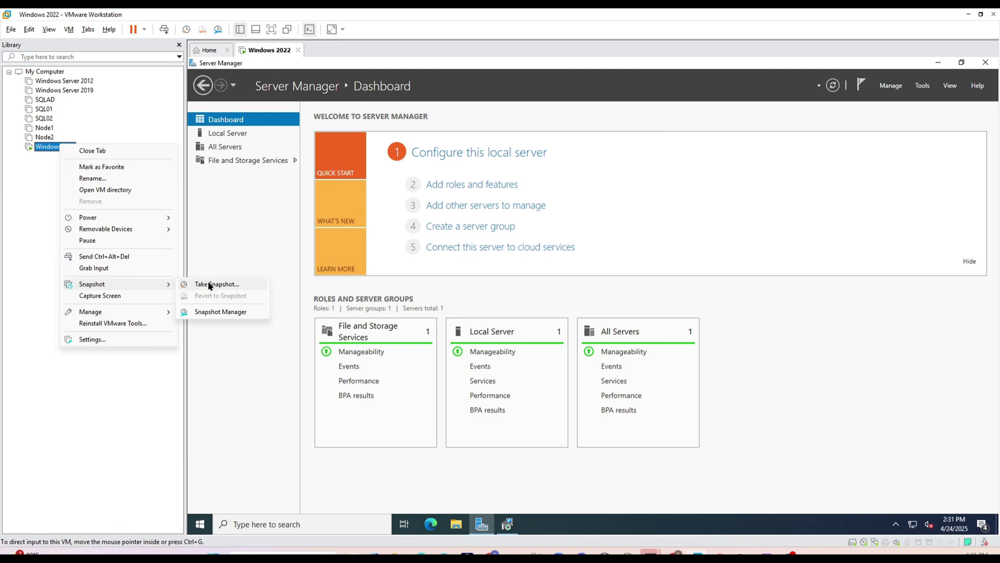
{"action": "left_click", "coordinate": [219, 313]}
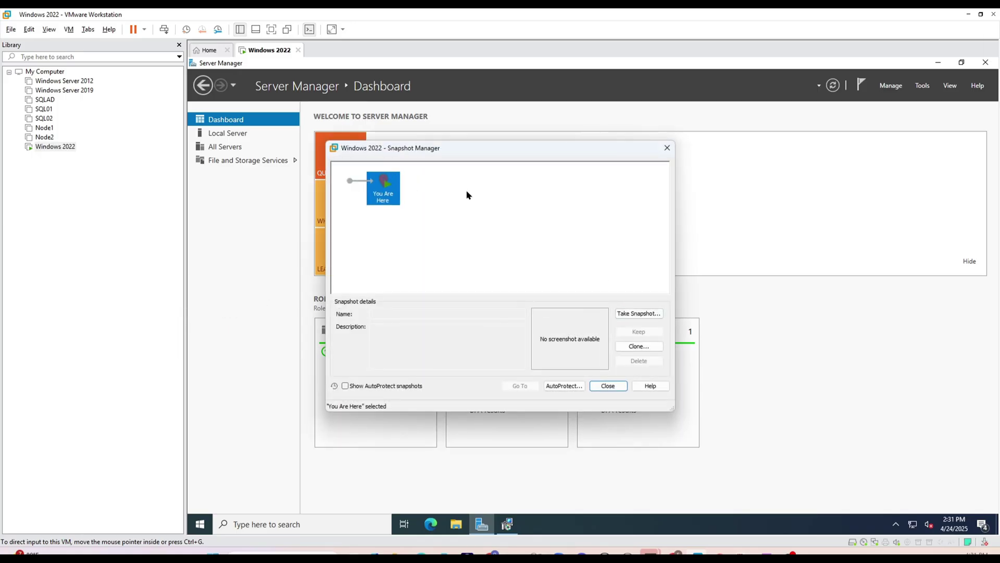
{"action": "left_click", "coordinate": [605, 385]}
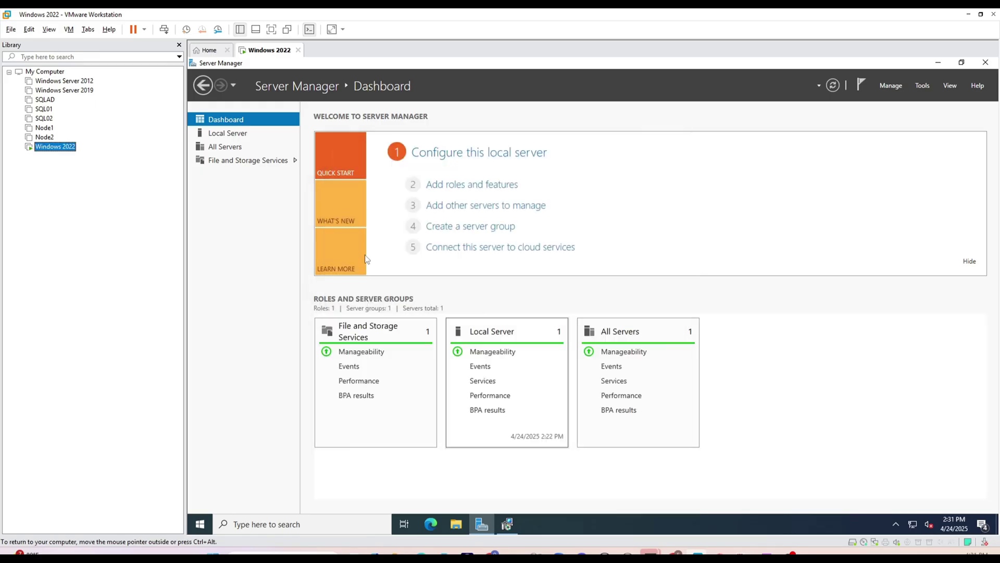
Step: Take a snapshot of the Windows 2022 virtual machine named Snapshot 1 with the description "balnk server"
{"action": "right_click", "coordinate": [54, 148]}
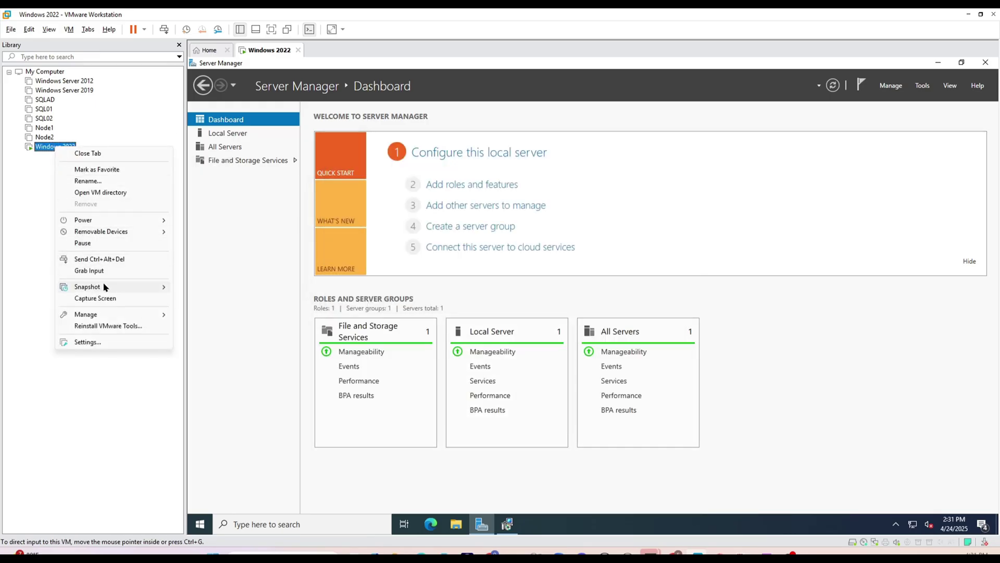
{"action": "left_click", "coordinate": [218, 288]}
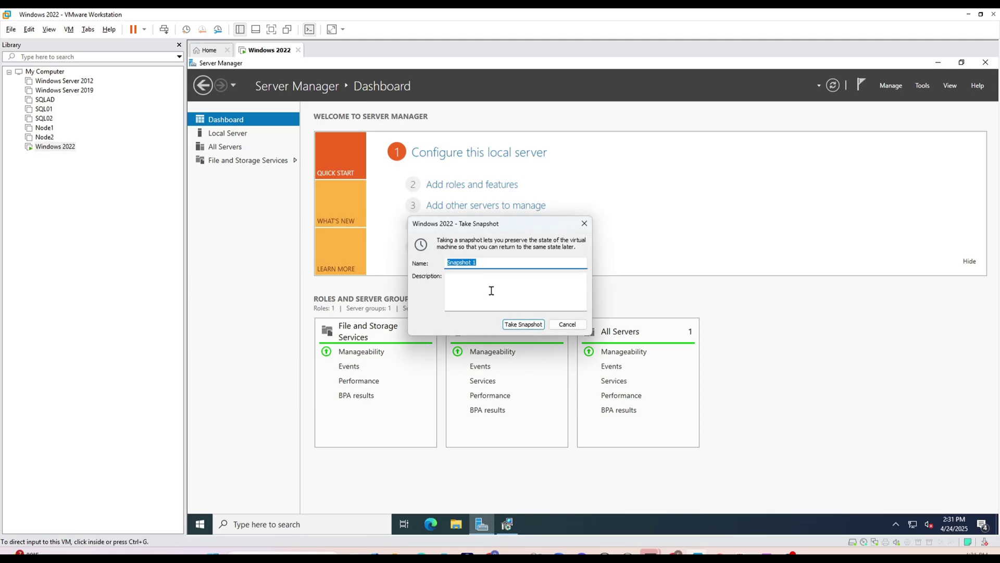
{"action": "left_click", "coordinate": [491, 291]}
{"action": "type", "text": "web server"}
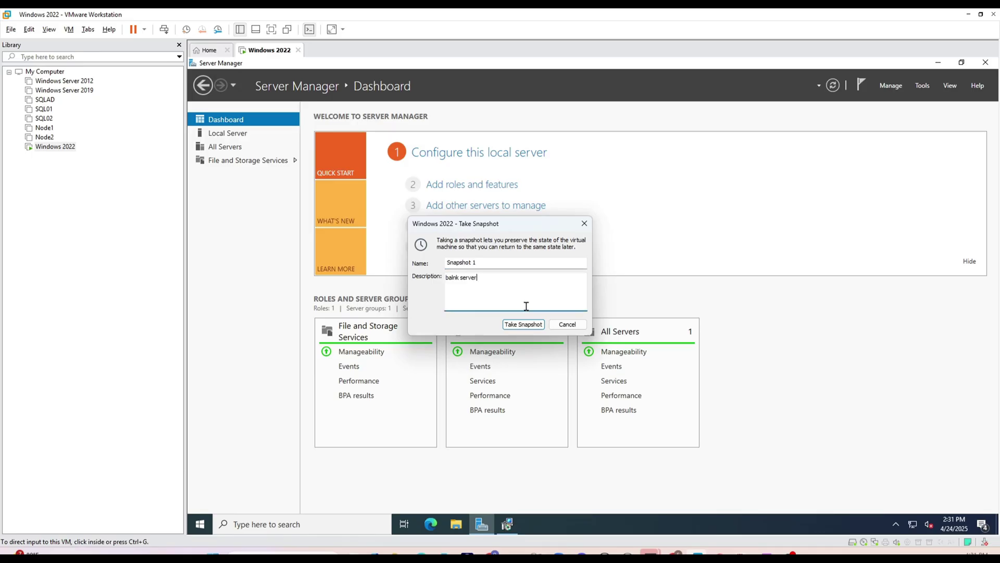
{"action": "left_click", "coordinate": [529, 324]}
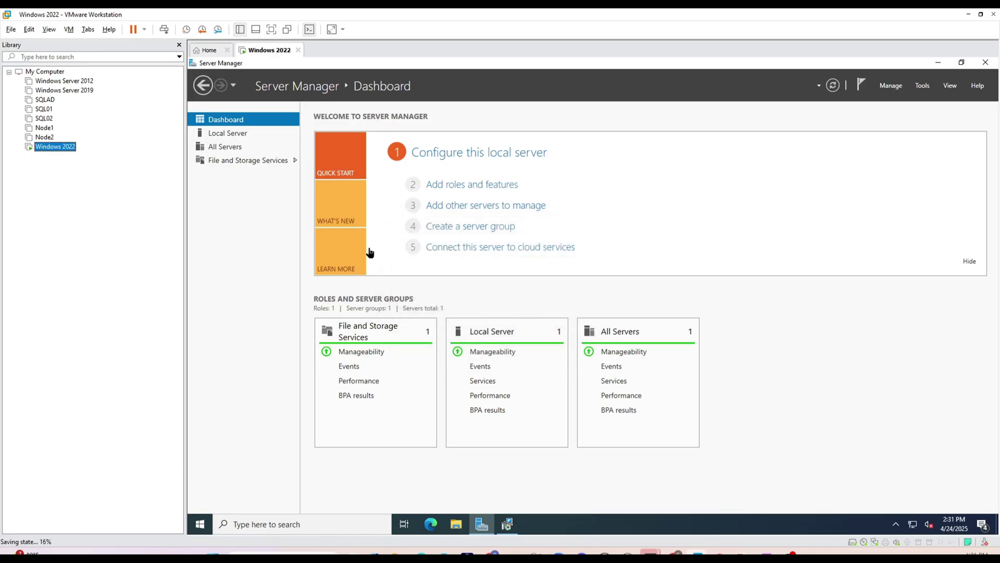
Step: Check the revert option and the position of Snapshot 1 in the Windows 2022 virtual machine's Snapshot Manager
{"action": "right_click", "coordinate": [37, 148]}
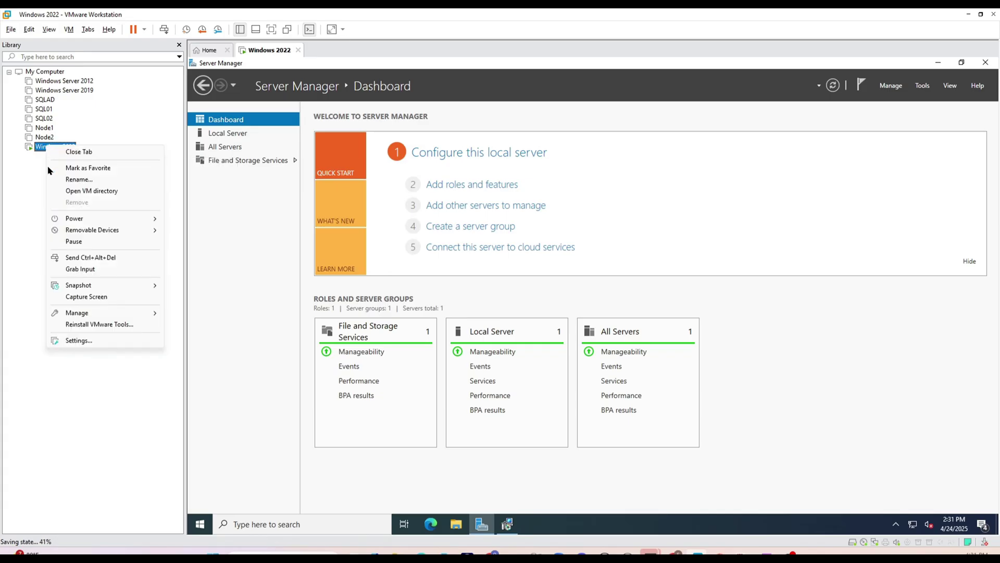
{"action": "mouse_move", "coordinate": [118, 287]}
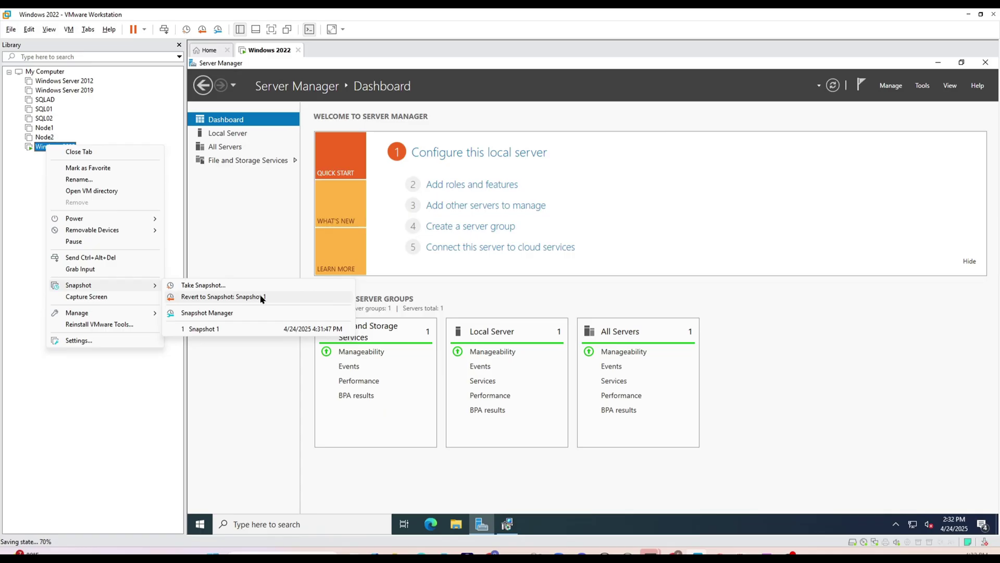
{"action": "left_click", "coordinate": [228, 313]}
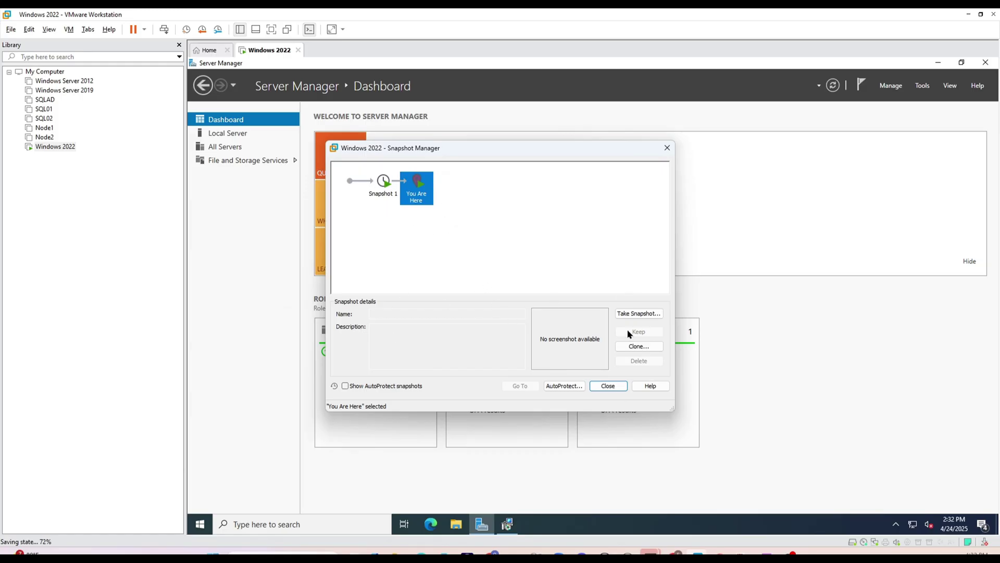
{"action": "left_click", "coordinate": [618, 385]}
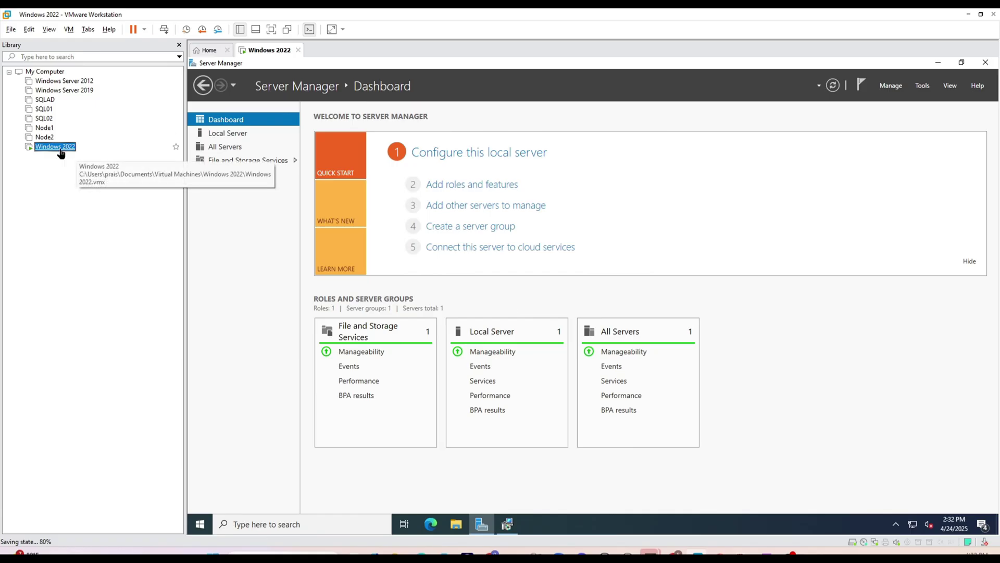
Step: Look at the management and cloning options of the Windows 2022 virtual machine and power it off
{"action": "right_click", "coordinate": [61, 147]}
{"action": "mouse_move", "coordinate": [99, 318]}
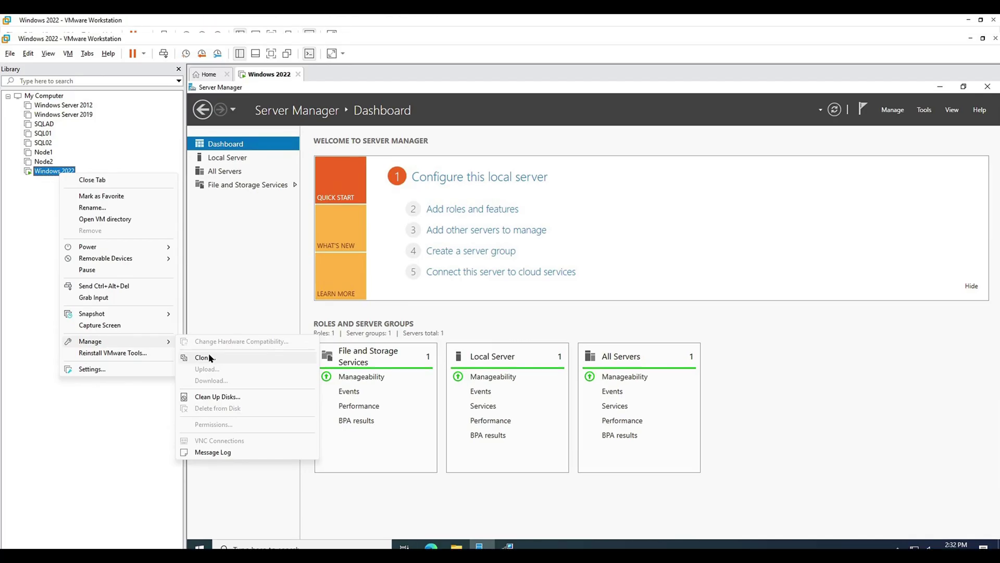
{"action": "mouse_move", "coordinate": [172, 246]}
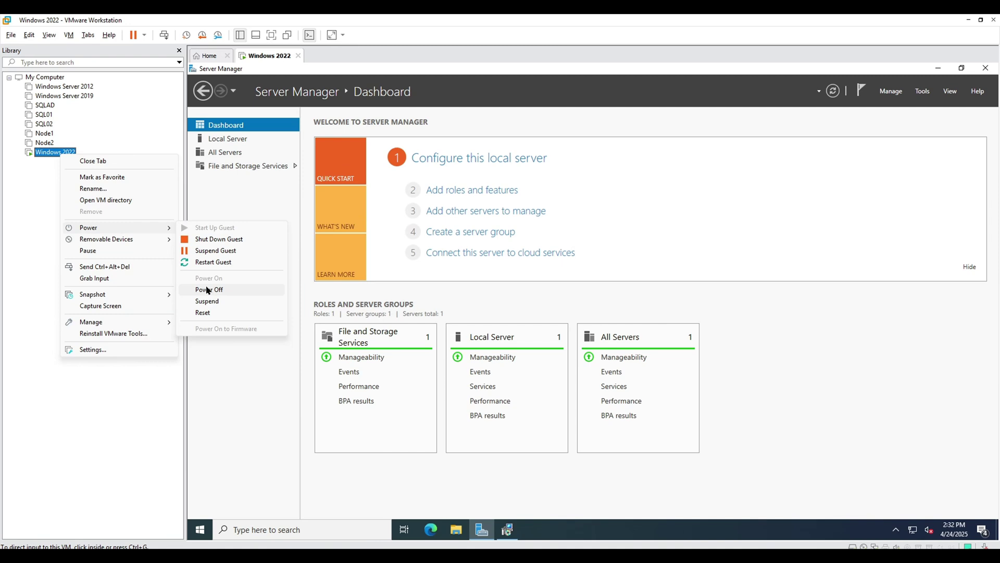
{"action": "left_click", "coordinate": [207, 289]}
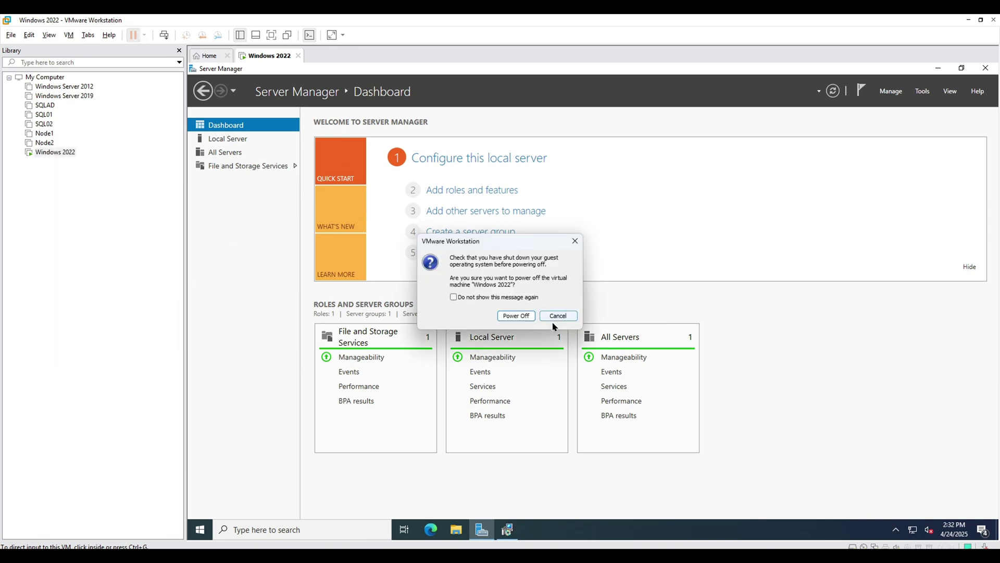
{"action": "left_click", "coordinate": [515, 315]}
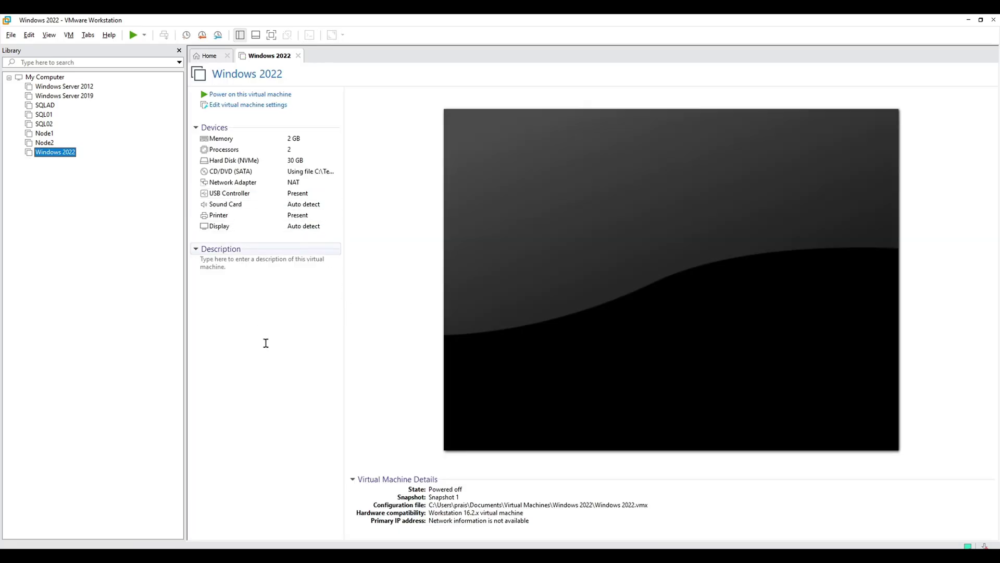
{"action": "left_click", "coordinate": [222, 339]}
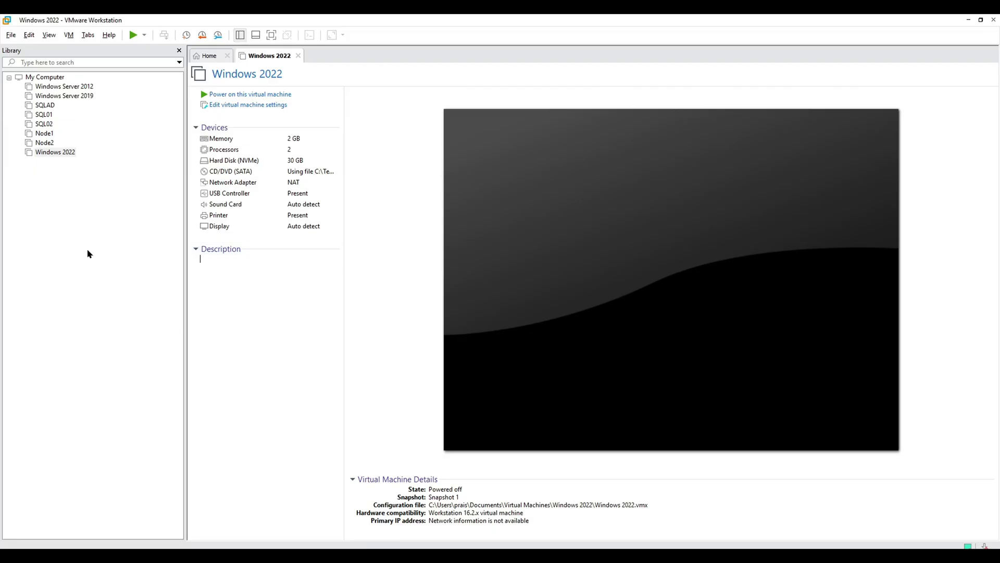
Step: Power on the Windows 2022 virtual machine and, once its sign-in screen loads, power it off again
{"action": "left_click", "coordinate": [229, 96]}
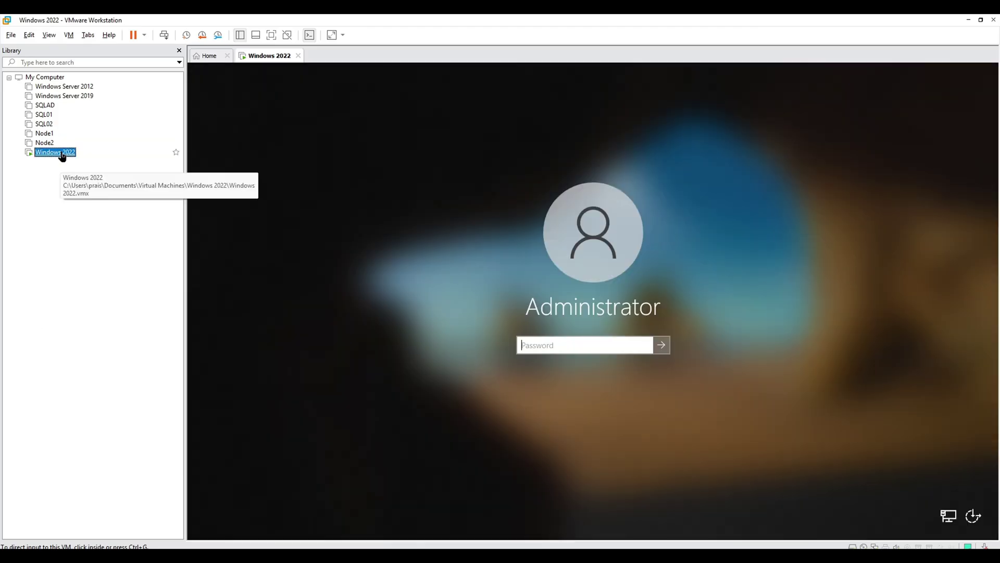
{"action": "right_click", "coordinate": [61, 153]}
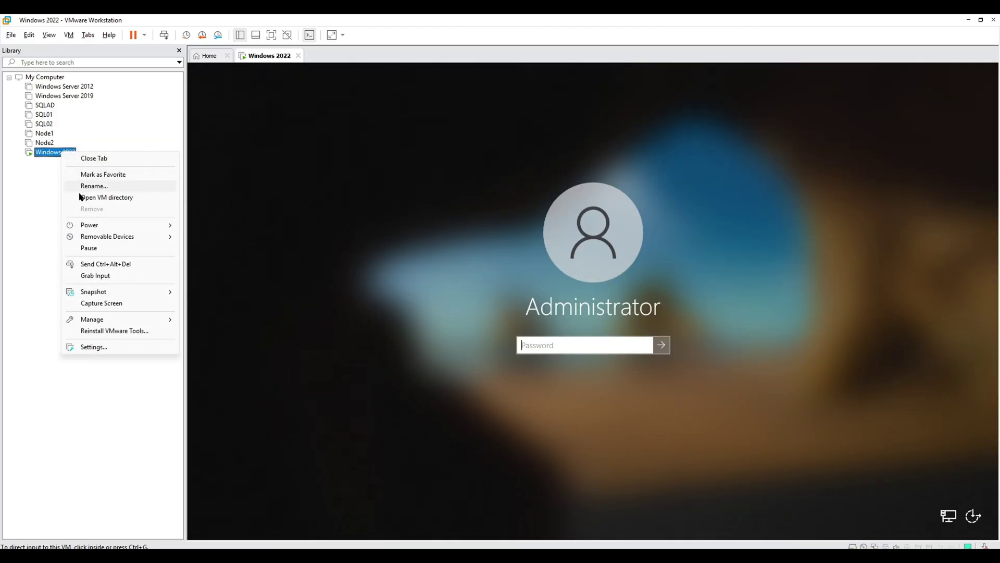
{"action": "mouse_move", "coordinate": [89, 226]}
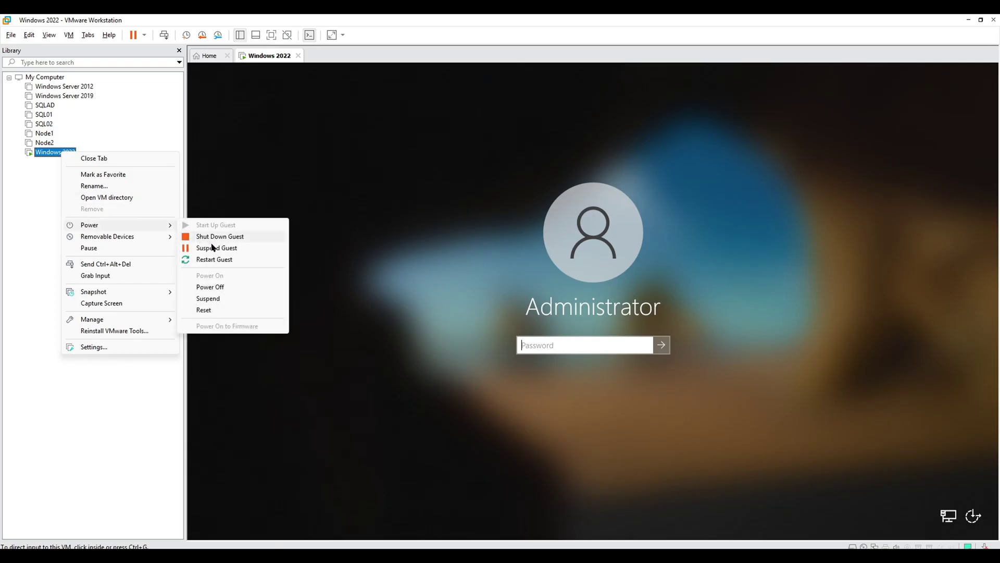
{"action": "left_click", "coordinate": [215, 287]}
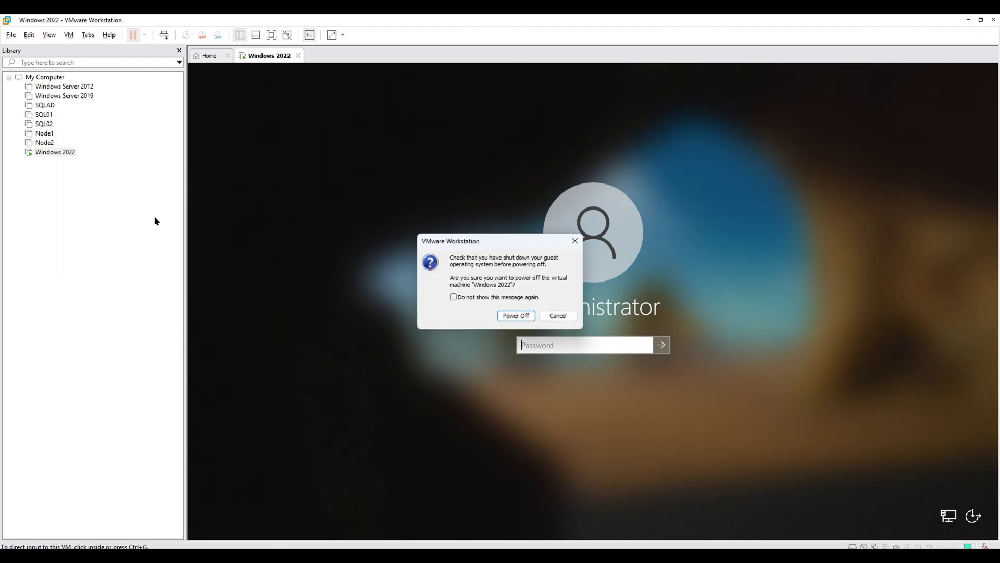
{"action": "left_click", "coordinate": [516, 315]}
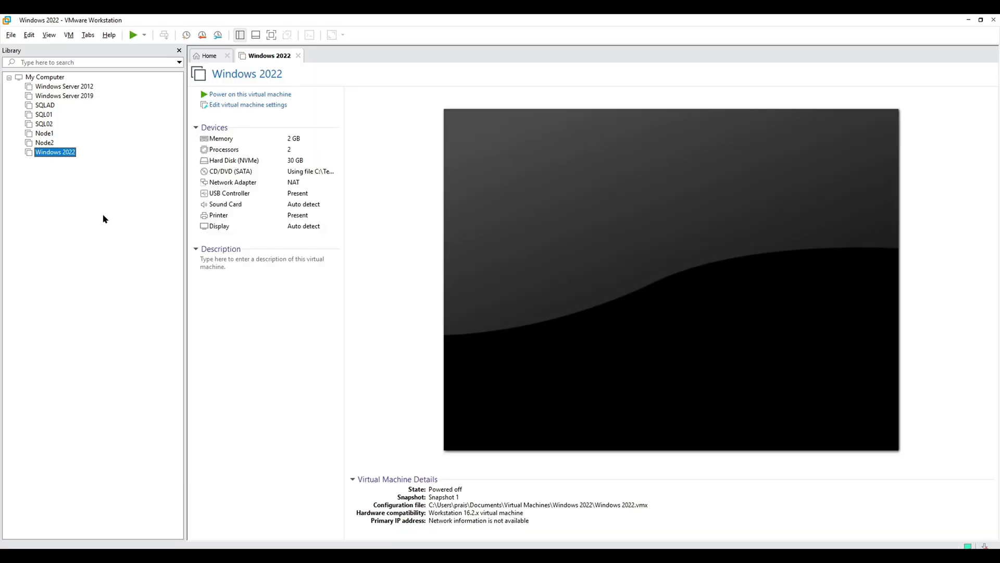
Step: Permanently delete the powered-off Windows 2022 virtual machine from disk
{"action": "right_click", "coordinate": [52, 155]}
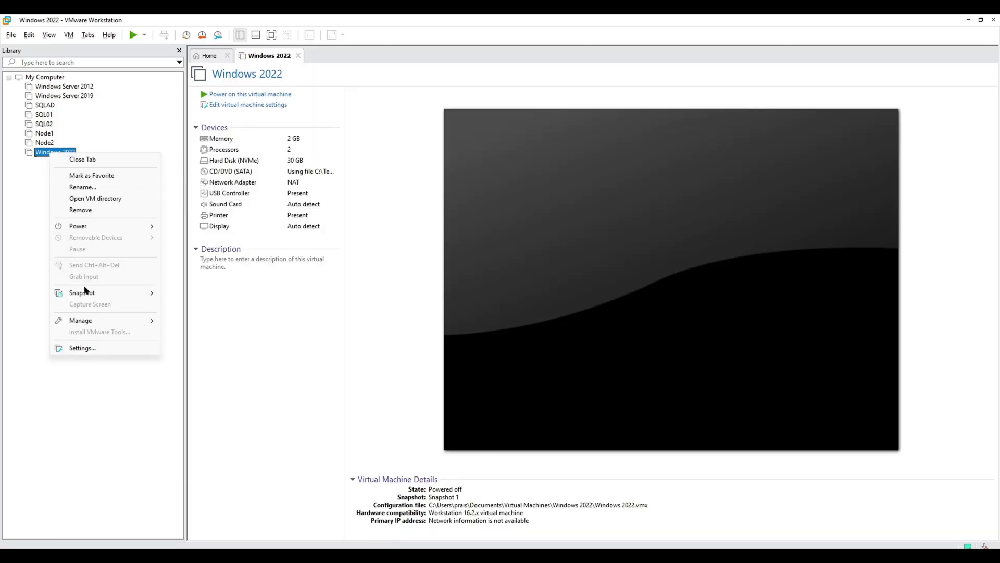
{"action": "mouse_move", "coordinate": [105, 323]}
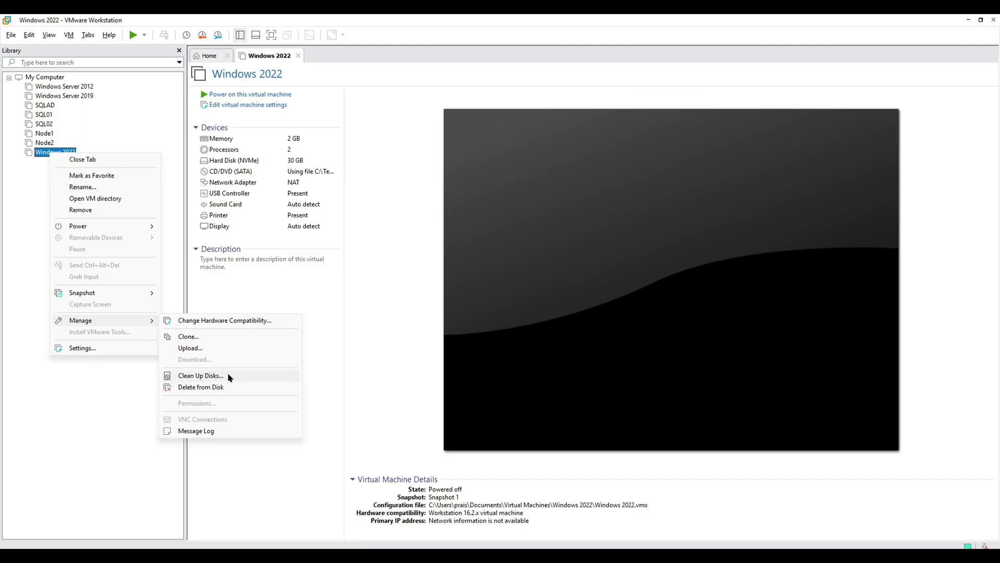
{"action": "left_click", "coordinate": [206, 388]}
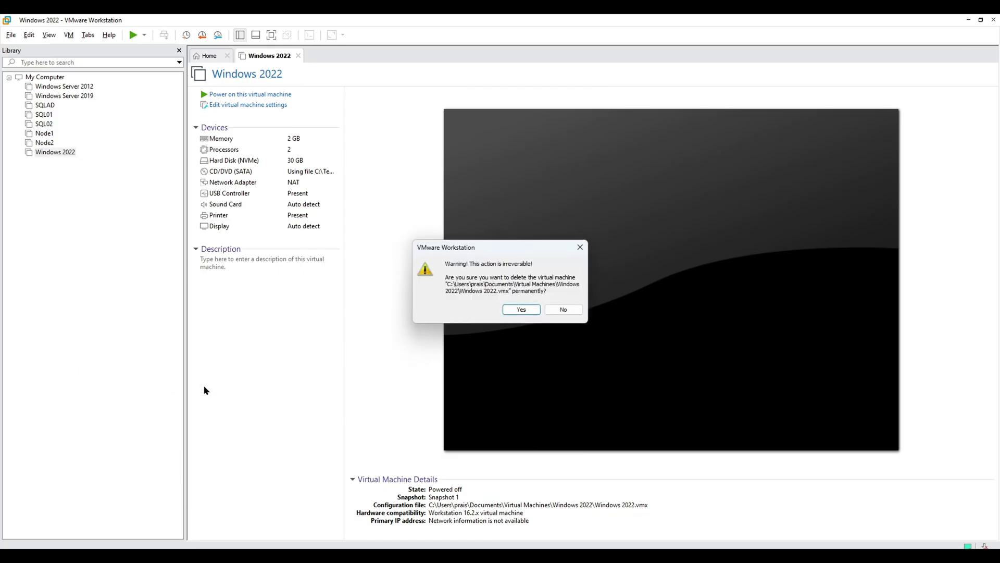
{"action": "left_click", "coordinate": [522, 309]}
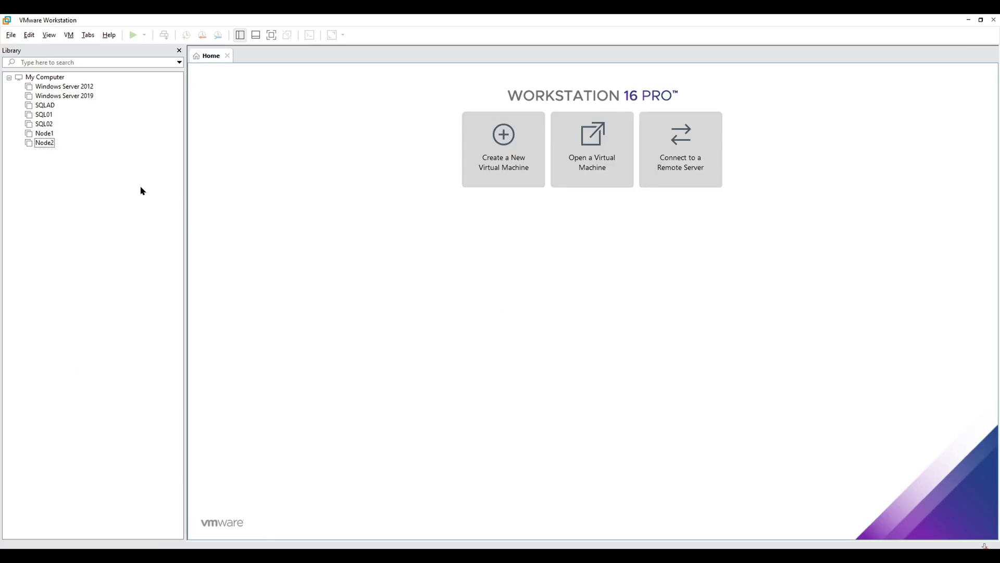